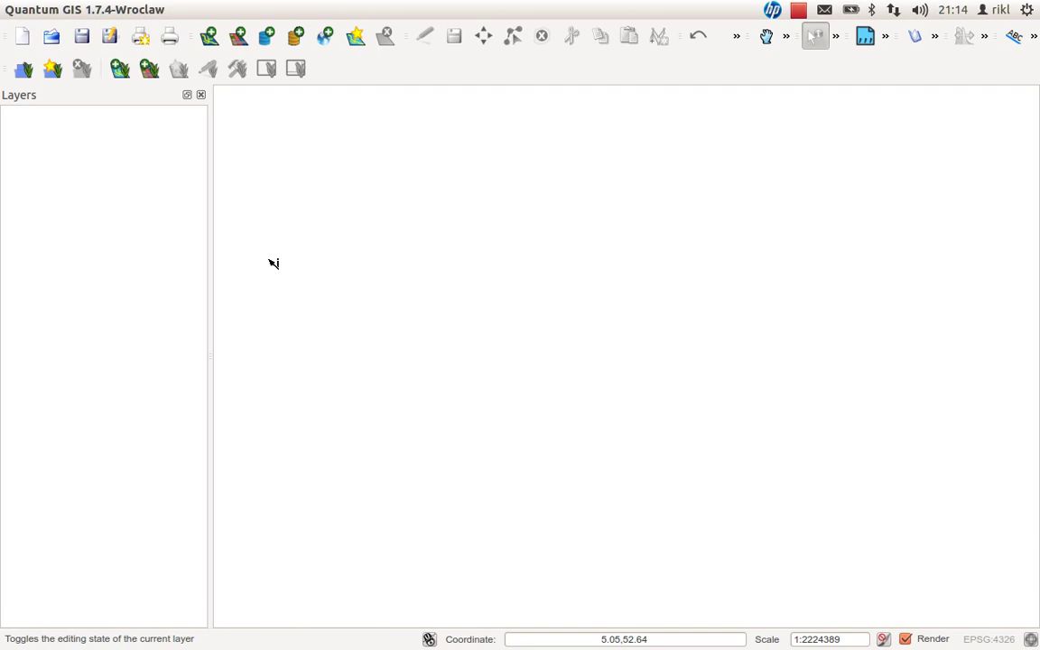
Start adding a vector layer from a file and set its encoding to UTF-8
{"action": "left_click", "coordinate": [208, 42]}
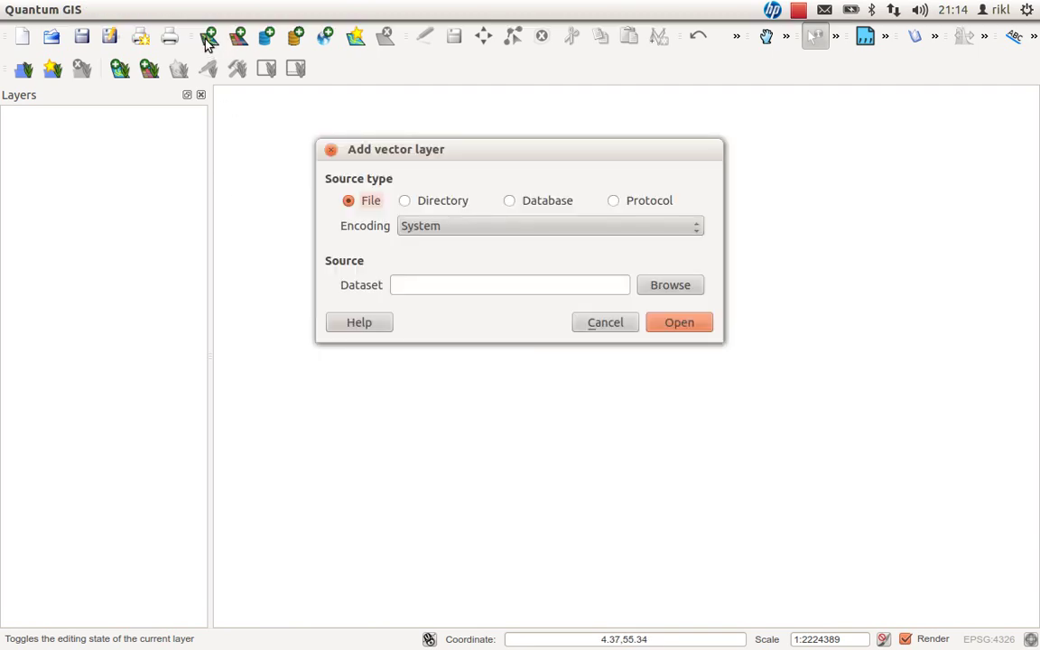
{"action": "left_click", "coordinate": [331, 150]}
{"action": "left_click", "coordinate": [172, 11]}
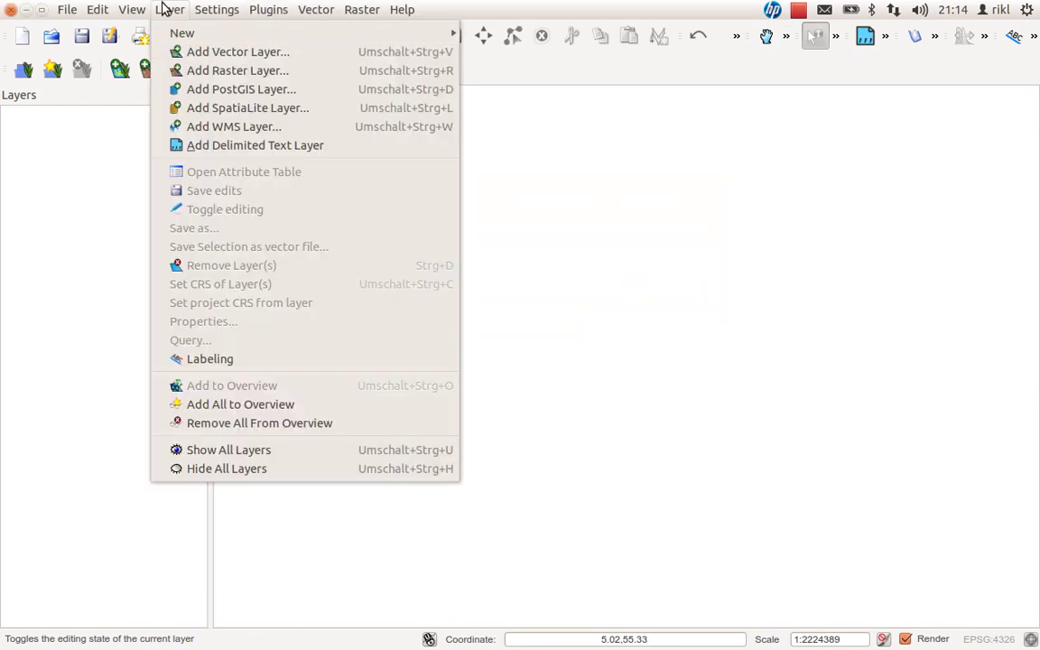
{"action": "left_click", "coordinate": [209, 59]}
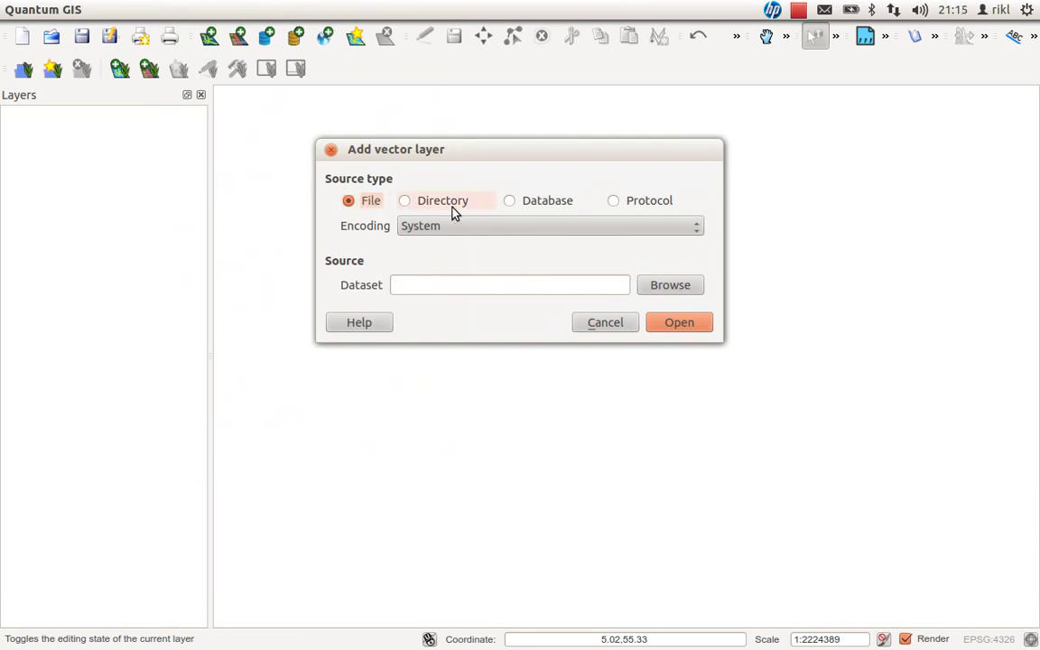
{"action": "left_click", "coordinate": [569, 233]}
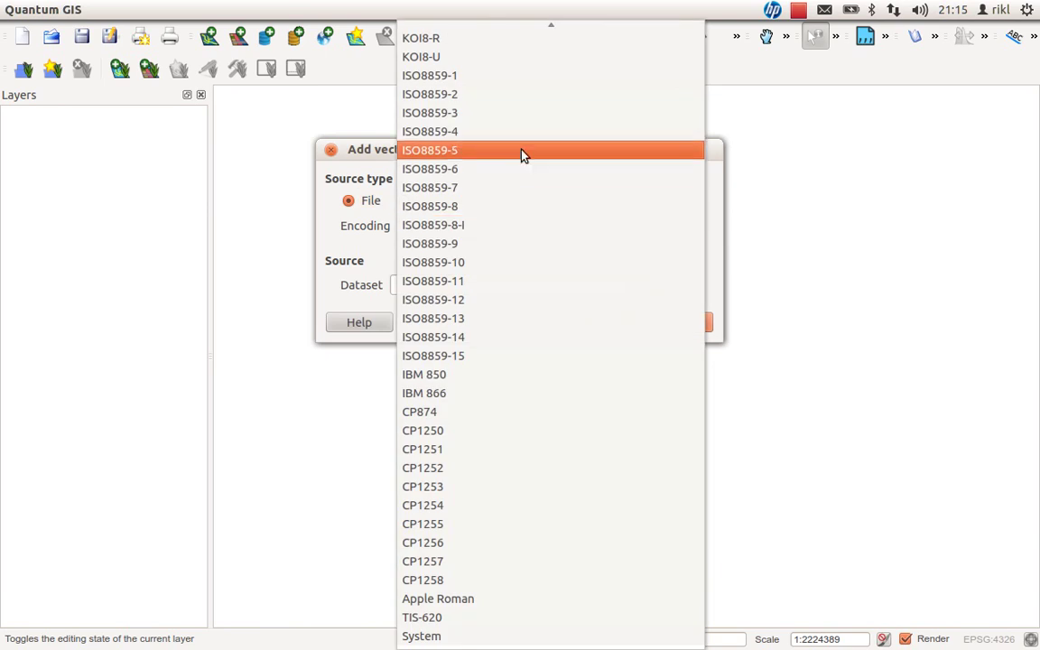
{"action": "scroll", "coordinate": [528, 163], "scroll_direction": "up", "scroll_amount": 4}
{"action": "left_click", "coordinate": [476, 217]}
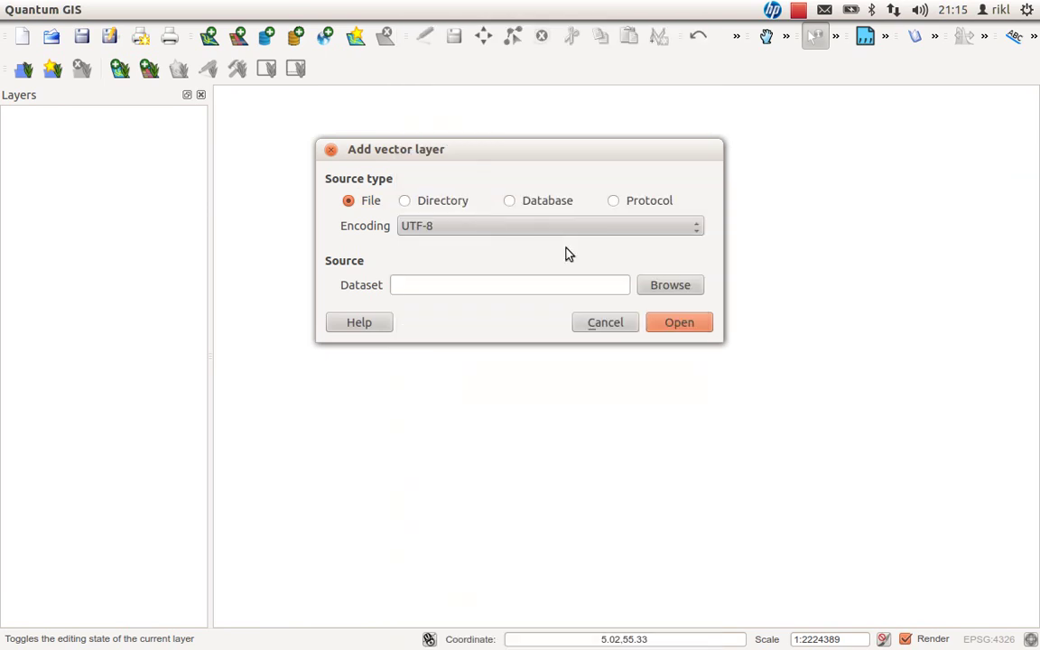
Filter the shape_al6 folder to ESRI Shapefiles and load admin_level_6.shp as the vector layer
{"action": "left_click", "coordinate": [694, 287]}
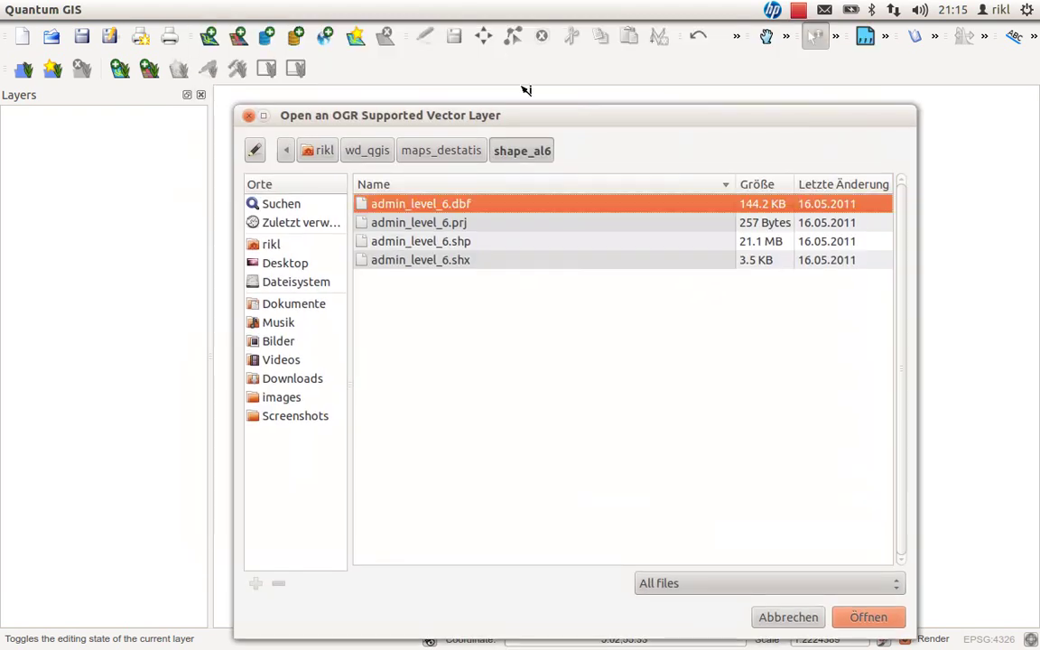
{"action": "left_click", "coordinate": [722, 585]}
{"action": "left_click", "coordinate": [722, 589]}
{"action": "left_click", "coordinate": [749, 589]}
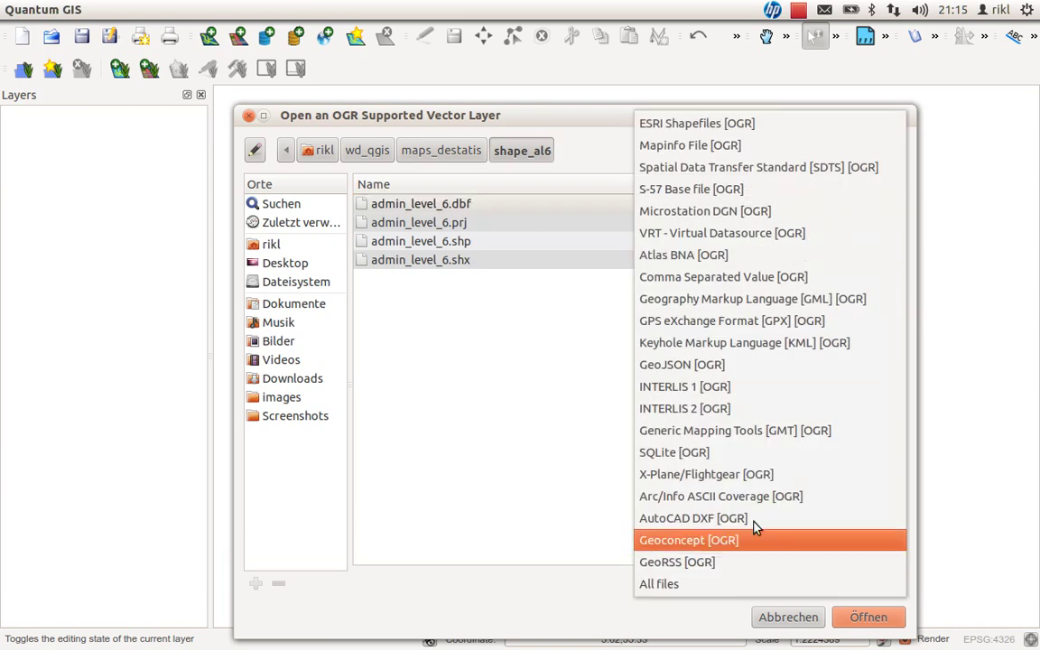
{"action": "left_click", "coordinate": [757, 125]}
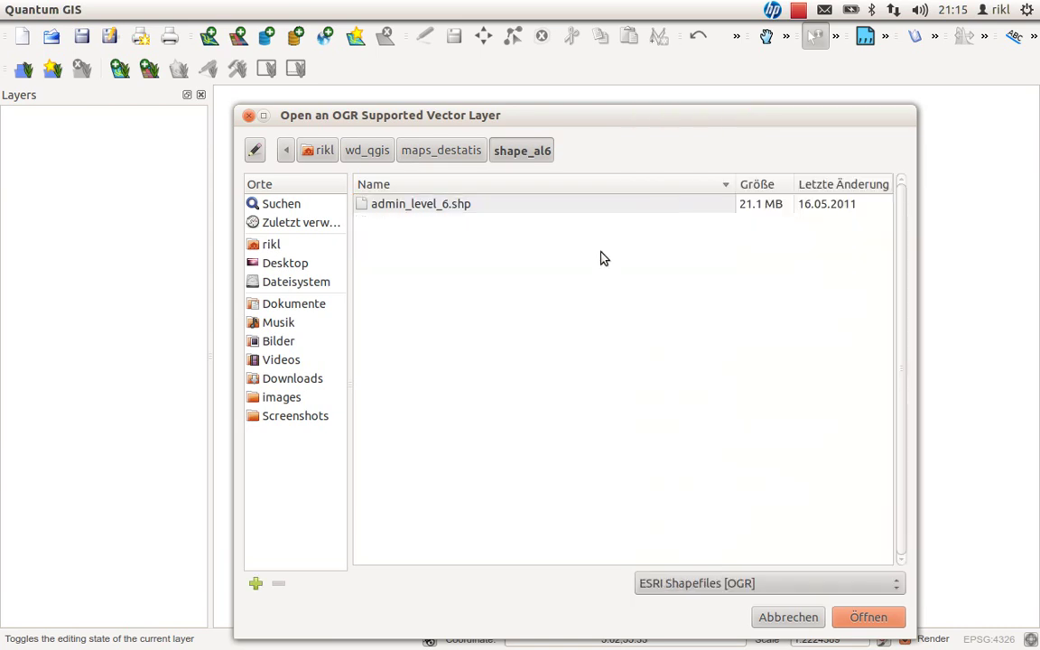
{"action": "left_click", "coordinate": [458, 207]}
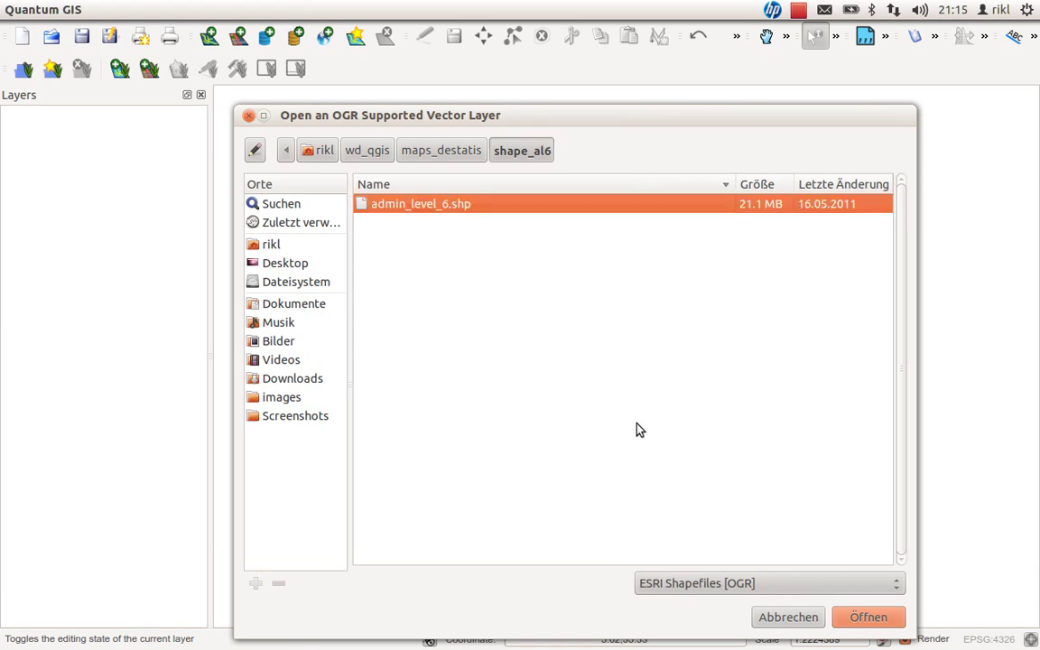
{"action": "left_click", "coordinate": [856, 617]}
{"action": "left_click", "coordinate": [679, 322]}
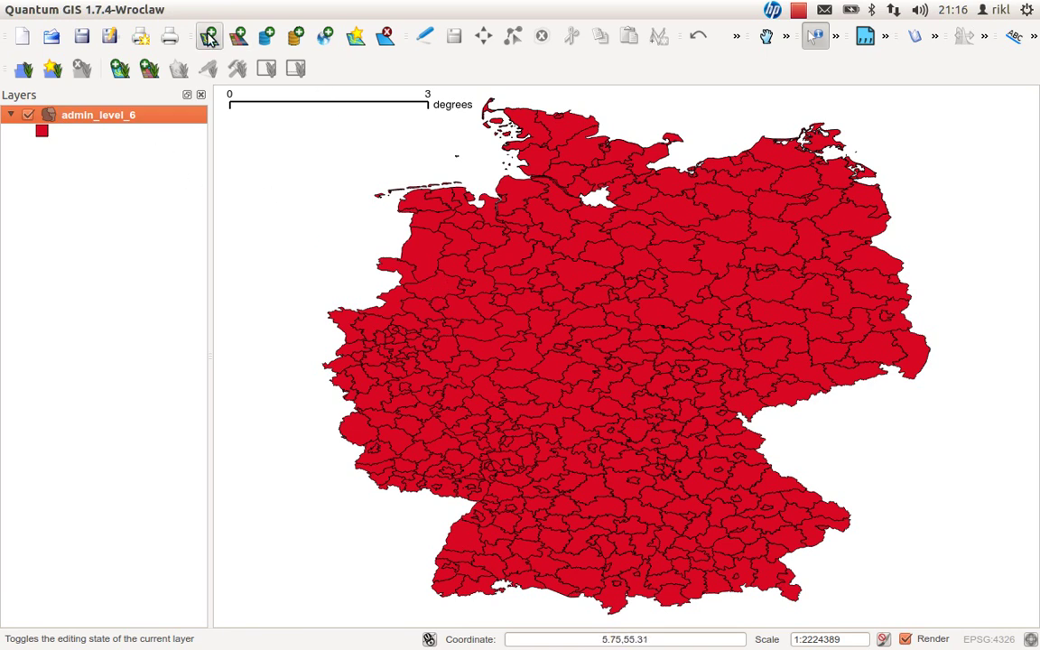
Add 325-31-4.csv from the maps_destatis folder as a vector layer, with the file filter set to all files
{"action": "left_click", "coordinate": [169, 9]}
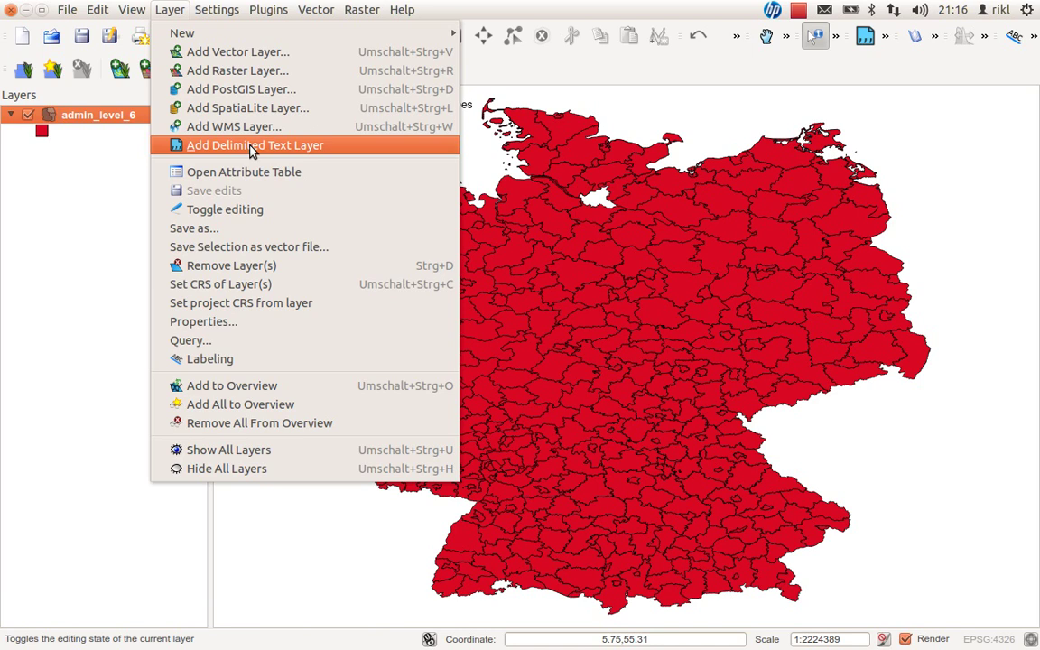
{"action": "left_click", "coordinate": [237, 53]}
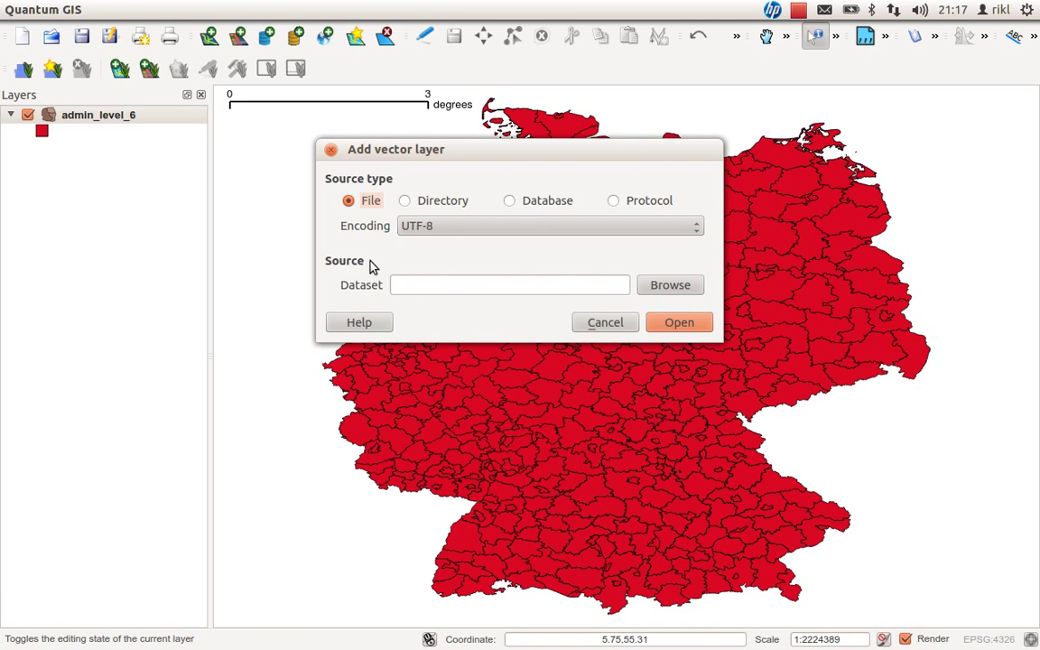
{"action": "left_click", "coordinate": [664, 287]}
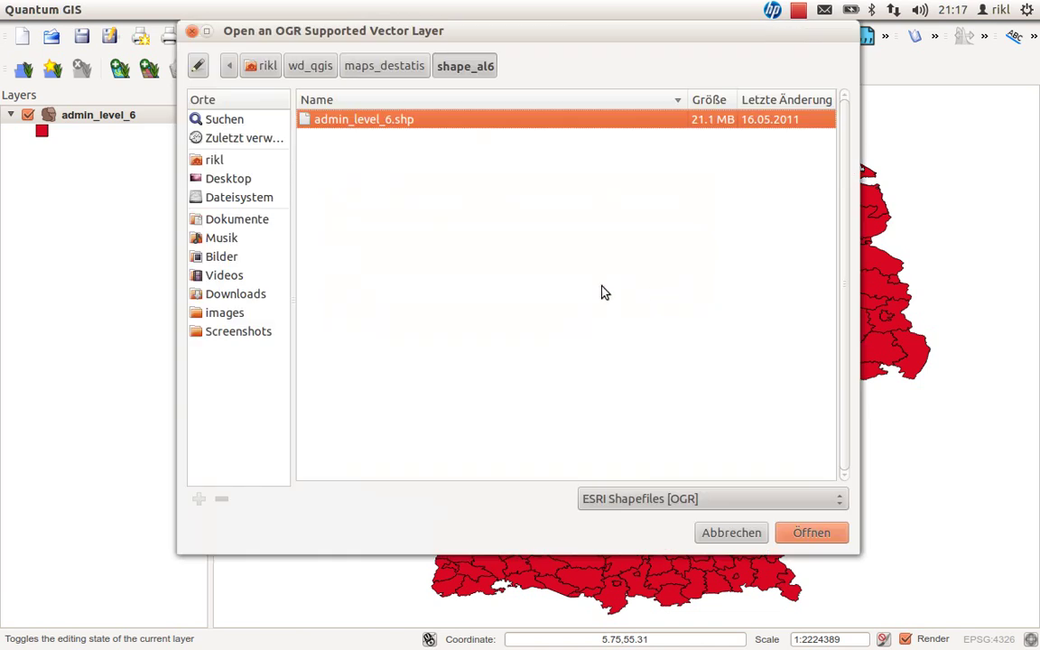
{"action": "left_click", "coordinate": [703, 501]}
{"action": "scroll", "coordinate": [706, 546], "scroll_direction": "down", "scroll_amount": 5}
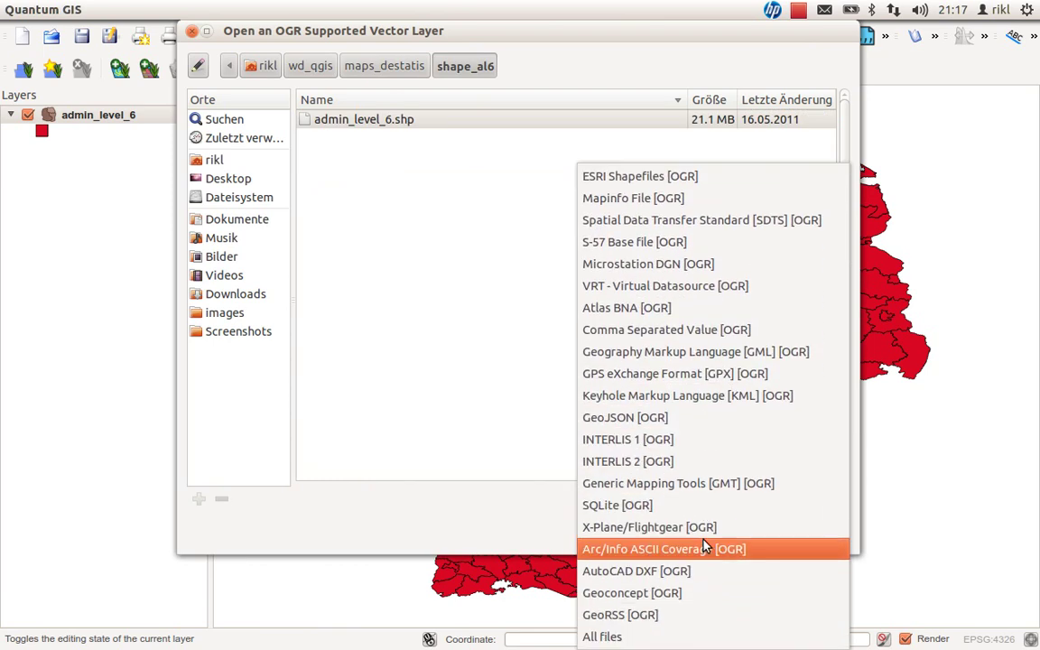
{"action": "left_click", "coordinate": [684, 637]}
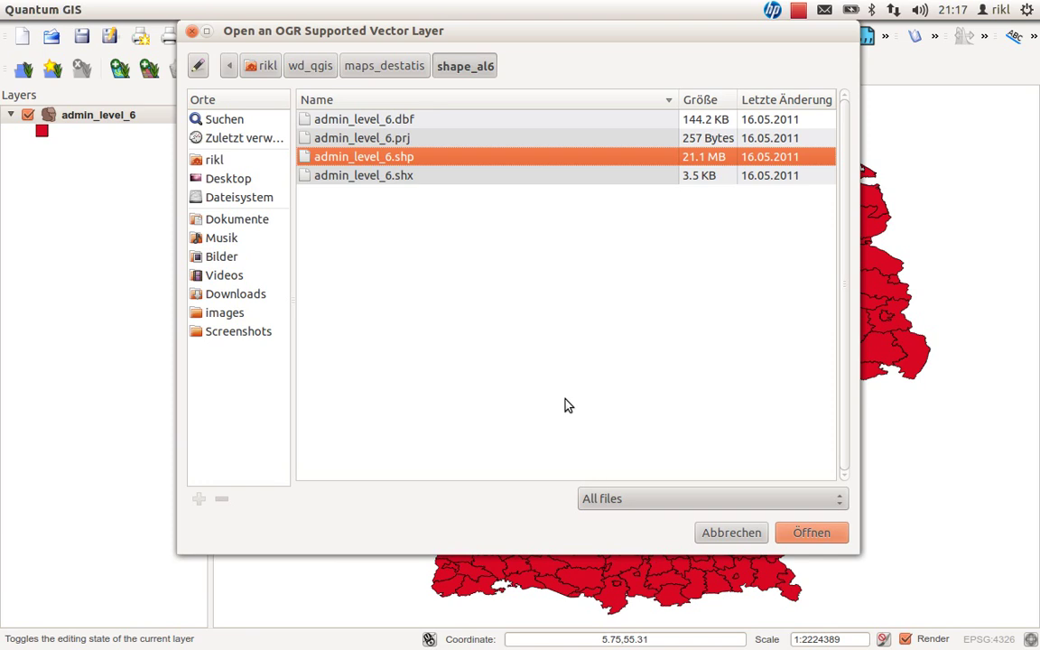
{"action": "left_click", "coordinate": [391, 71]}
{"action": "left_click", "coordinate": [352, 177]}
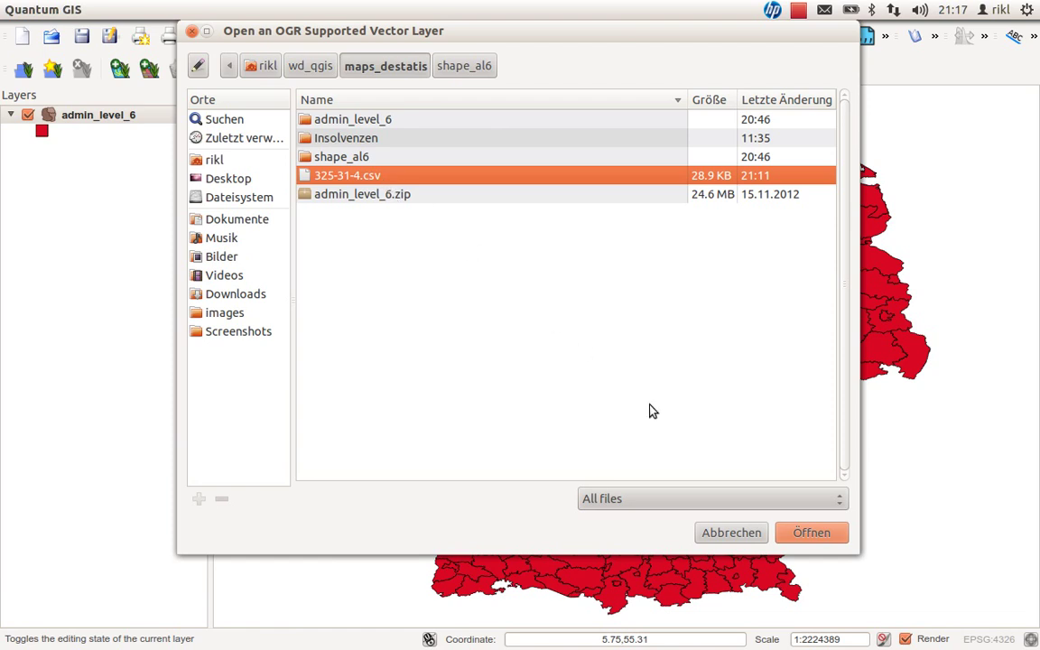
{"action": "left_click", "coordinate": [799, 533]}
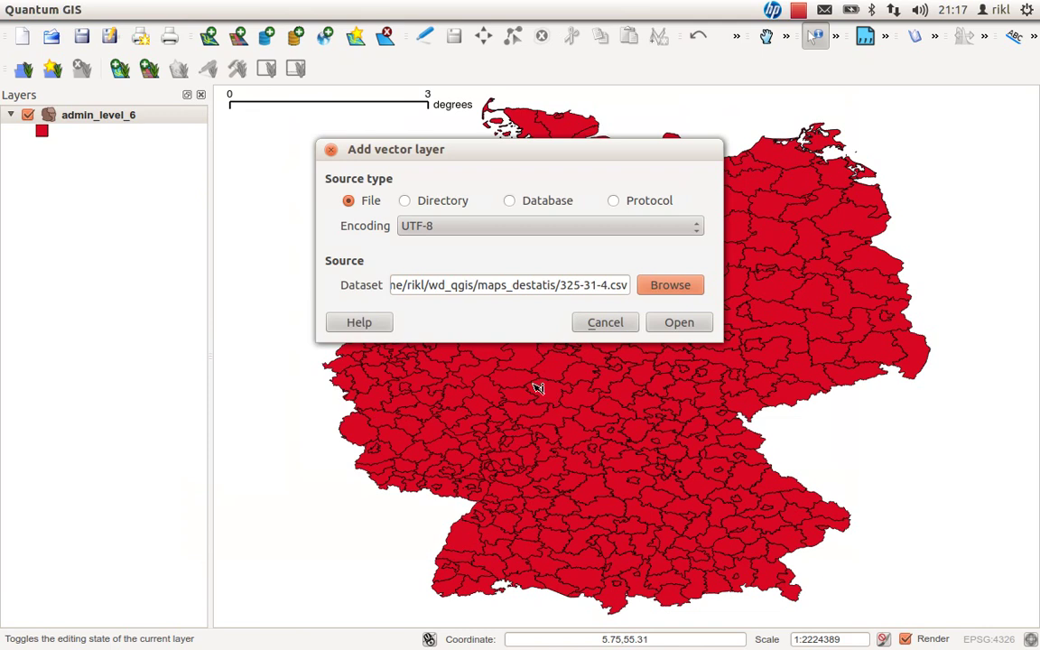
{"action": "left_click", "coordinate": [649, 329]}
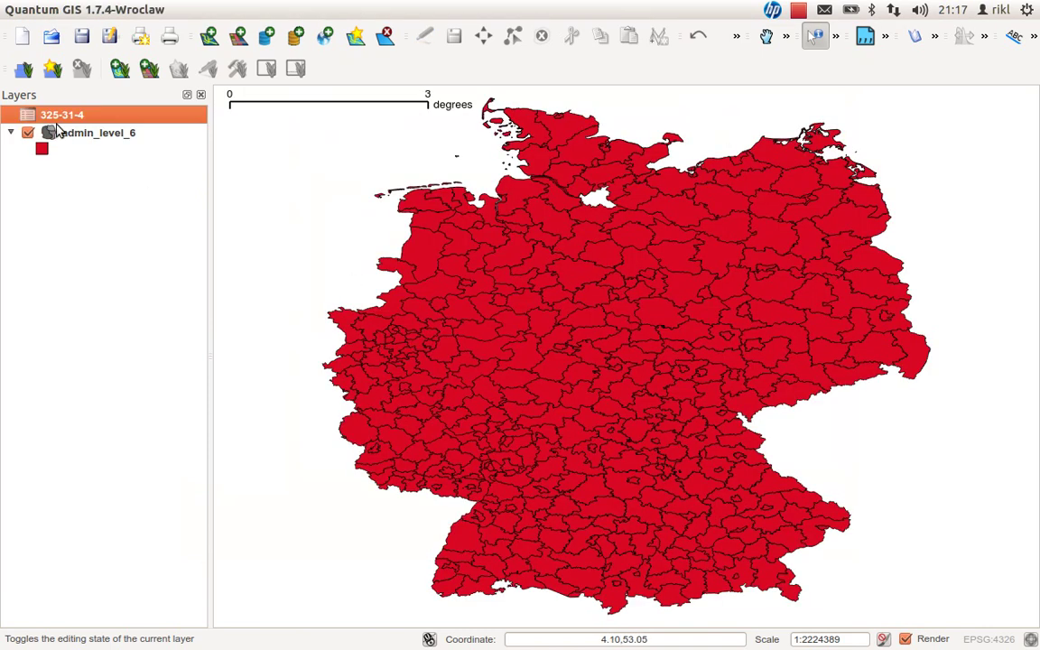
Open the attribute table of the 325-31-4 layer and widen the Name_ID and insolvency_proceedings columns
{"action": "right_click", "coordinate": [57, 124]}
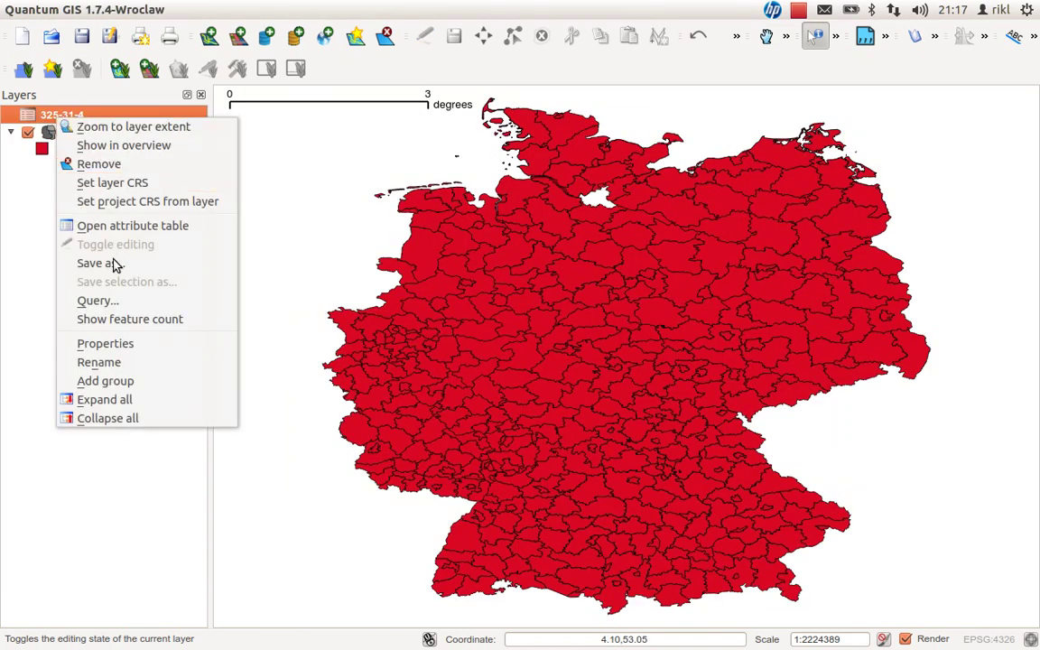
{"action": "left_click", "coordinate": [106, 226]}
{"action": "left_click_drag", "start_coordinate": [478, 442], "coordinate": [476, 292]}
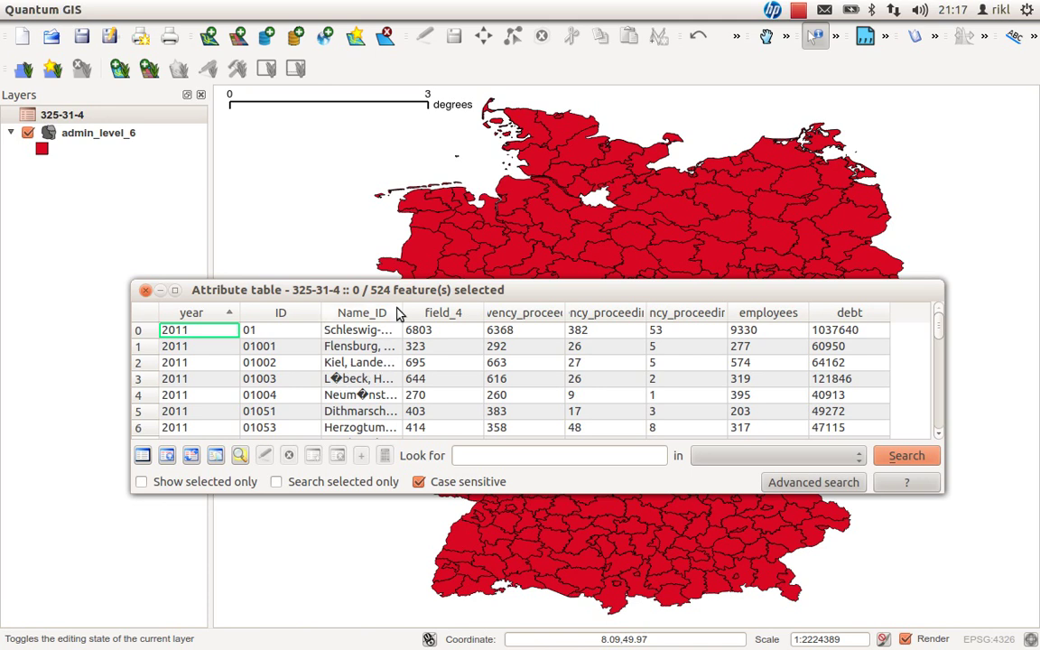
{"action": "left_click_drag", "start_coordinate": [402, 313], "coordinate": [578, 310]}
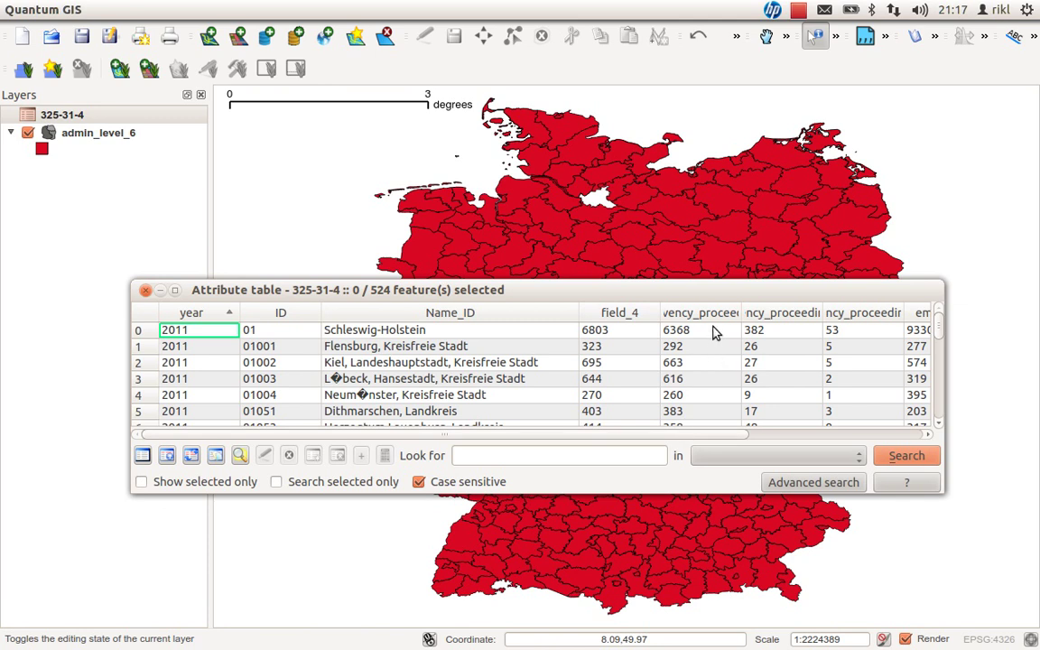
{"action": "double_click", "coordinate": [741, 313]}
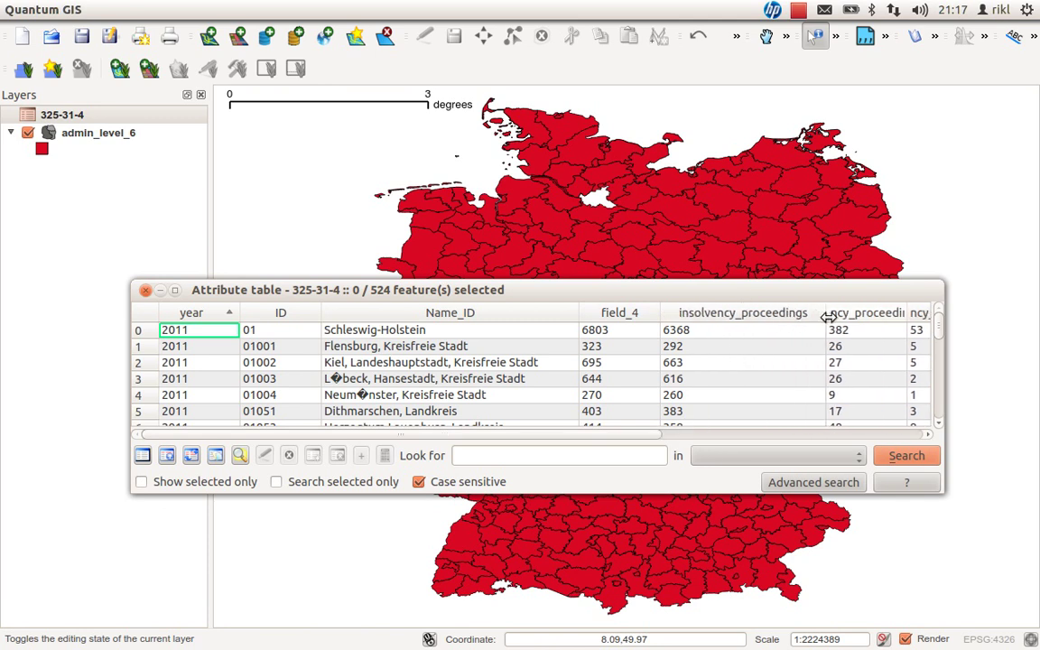
Examine the remaining columns of the 325-31-4 table through to debt, return to the ID column and close the table
{"action": "left_click", "coordinate": [733, 434]}
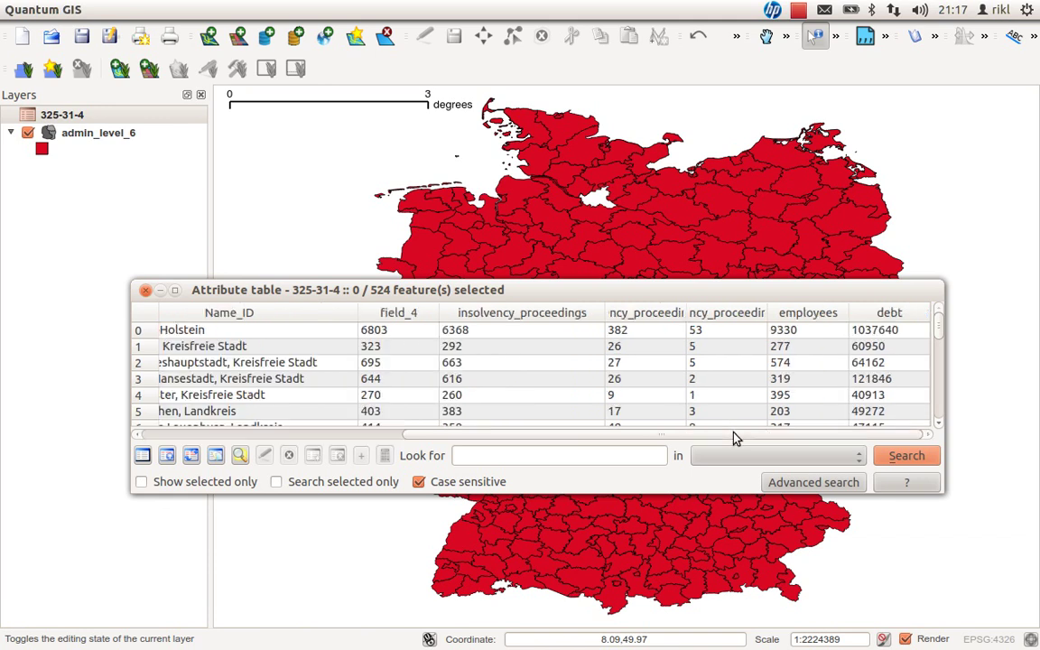
{"action": "left_click", "coordinate": [689, 314]}
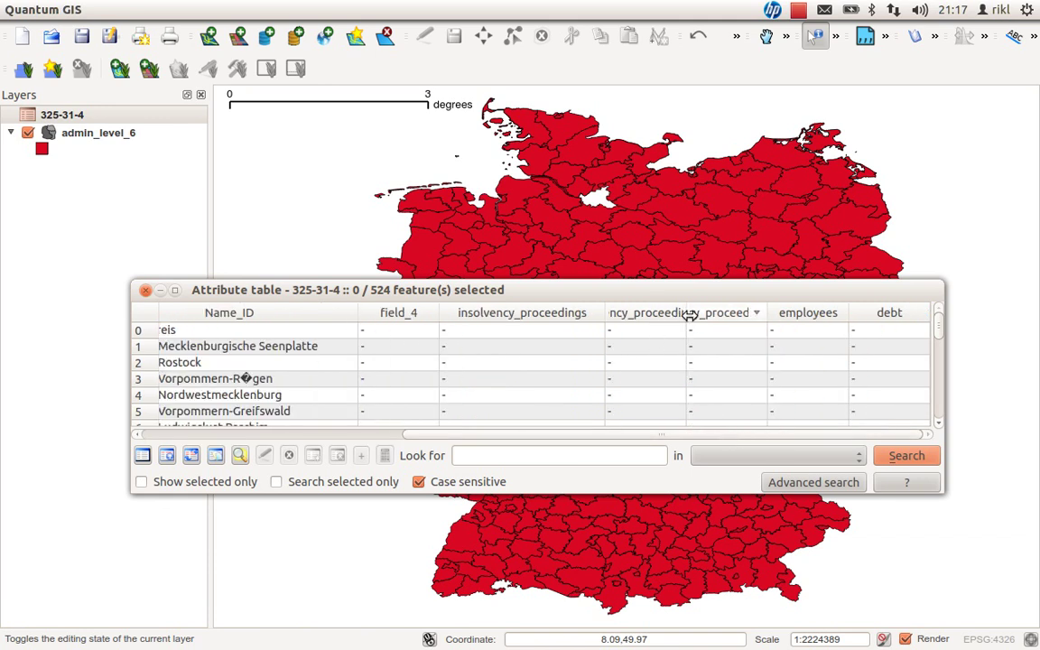
{"action": "left_click", "coordinate": [742, 312]}
{"action": "left_click_drag", "start_coordinate": [632, 437], "coordinate": [267, 431]}
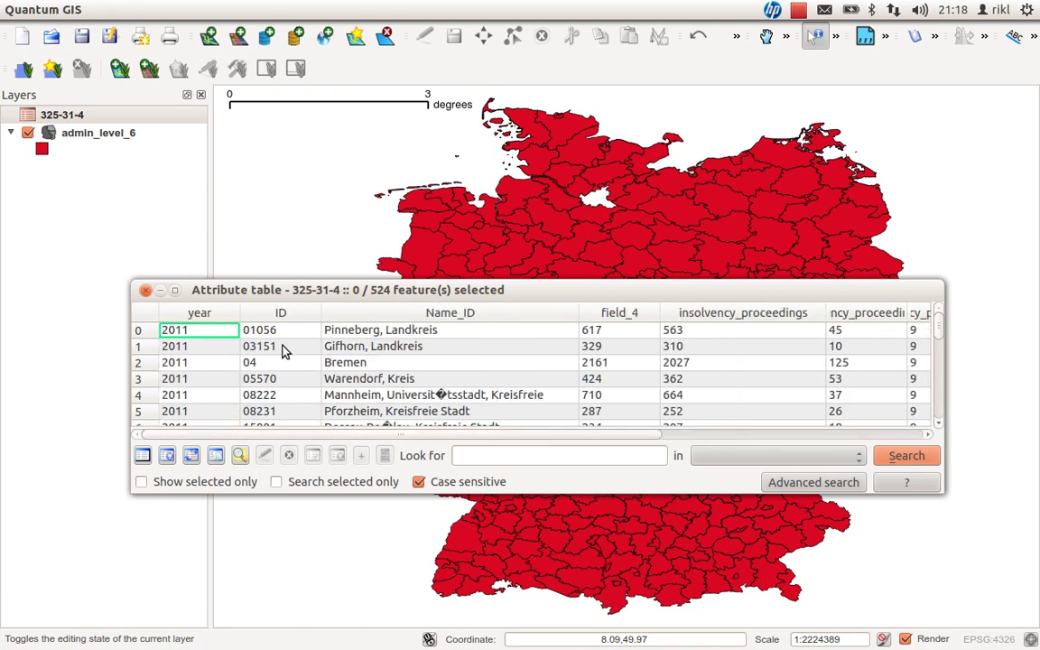
{"action": "left_click_drag", "start_coordinate": [304, 287], "coordinate": [308, 286]}
{"action": "key", "text": "Escape"}
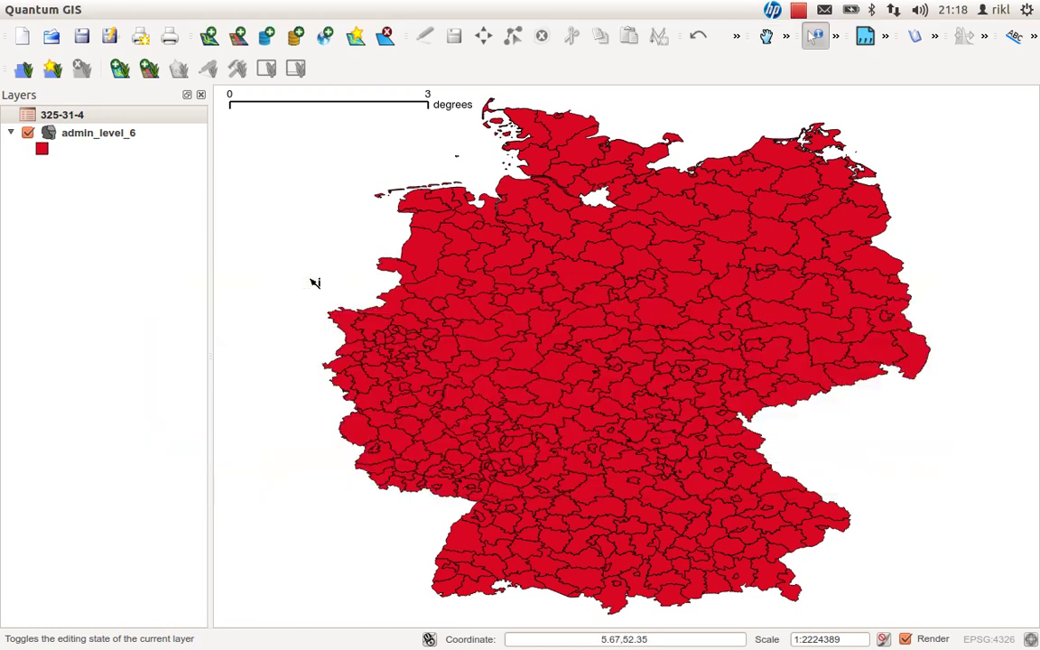
Reopen the 325-31-4 attribute table, check the ID value of Flensburg and close the table
{"action": "right_click", "coordinate": [65, 115]}
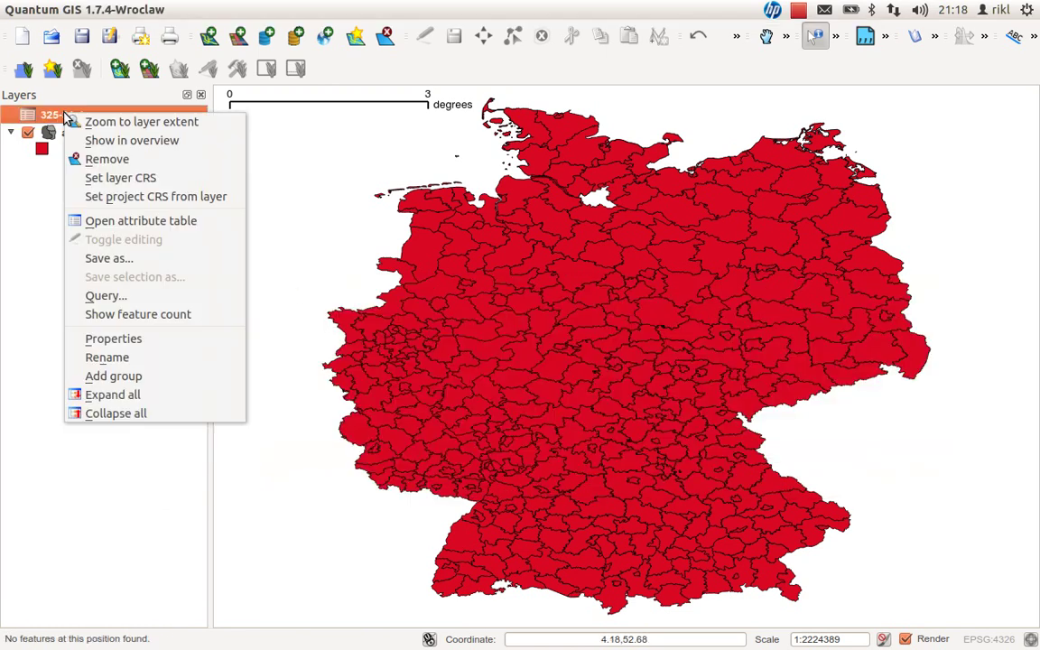
{"action": "left_click", "coordinate": [90, 222]}
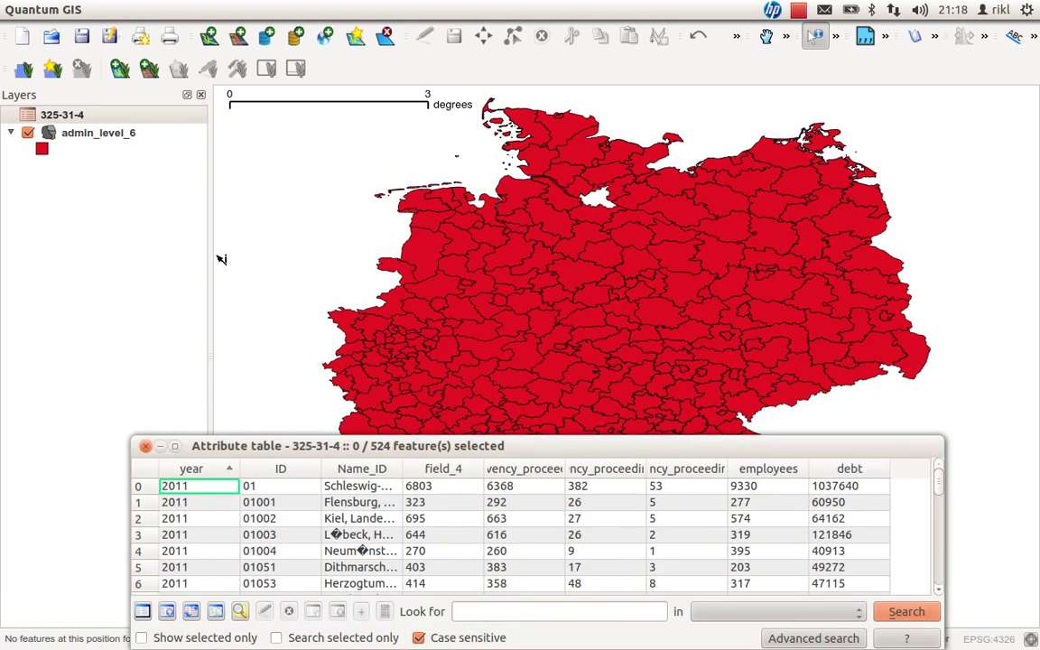
{"action": "left_click", "coordinate": [279, 505]}
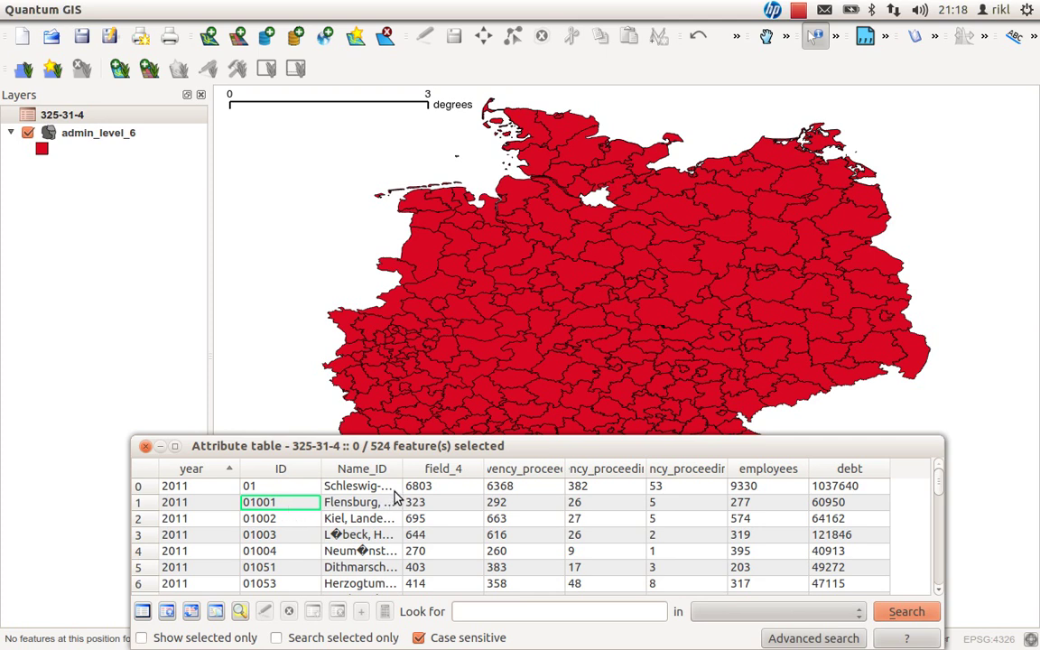
{"action": "left_click", "coordinate": [147, 448]}
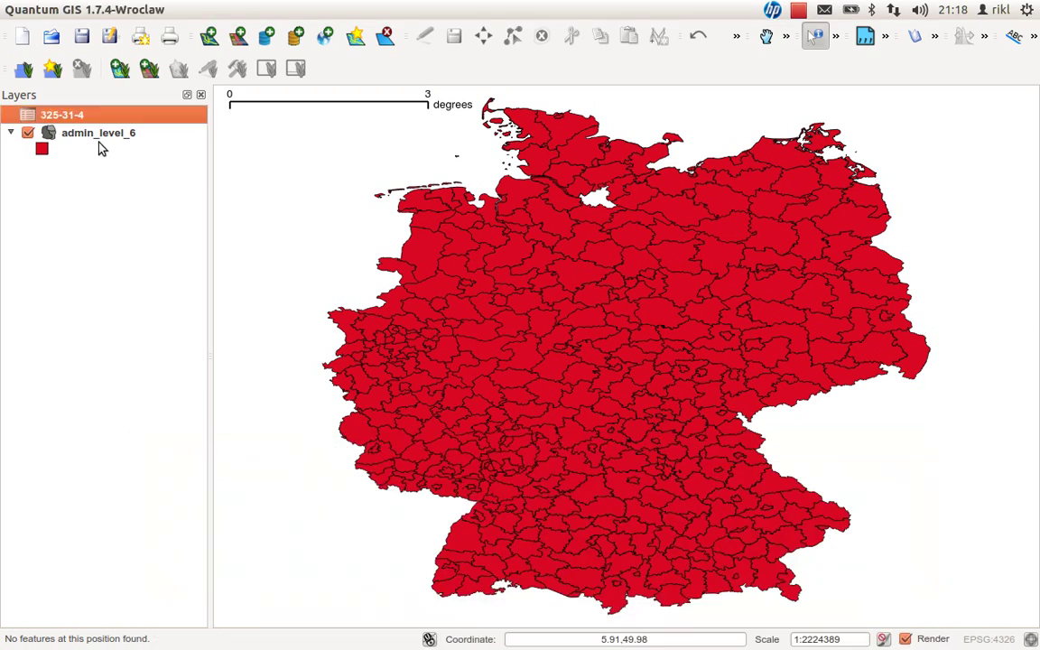
Open the attribute table of the admin_level_6 layer and sort it by id
{"action": "left_click", "coordinate": [96, 132]}
{"action": "right_click", "coordinate": [104, 133]}
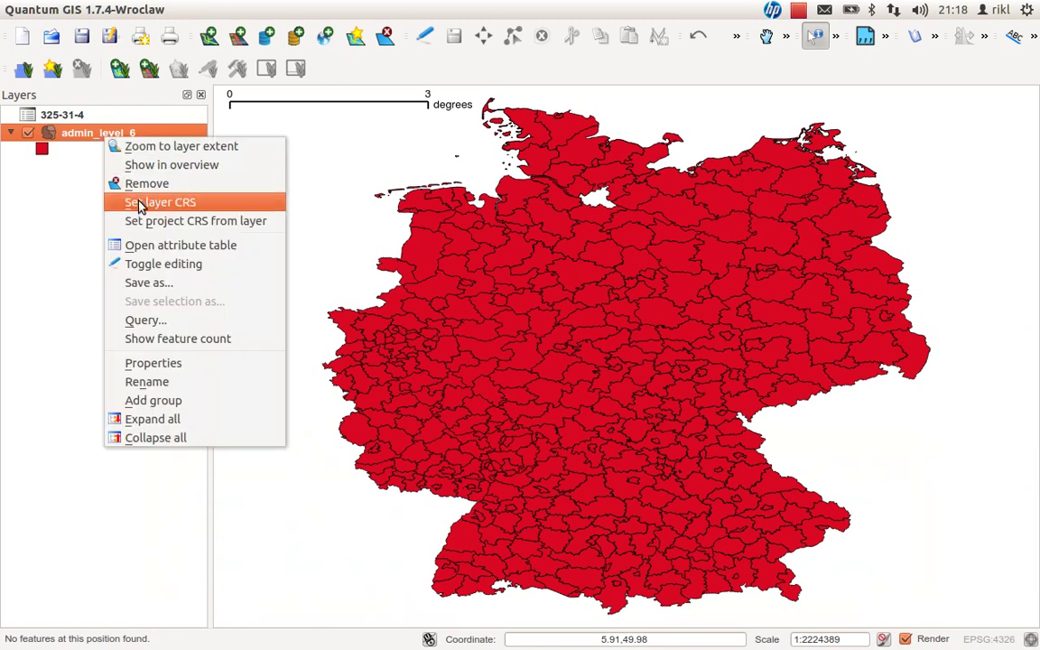
{"action": "left_click", "coordinate": [152, 245]}
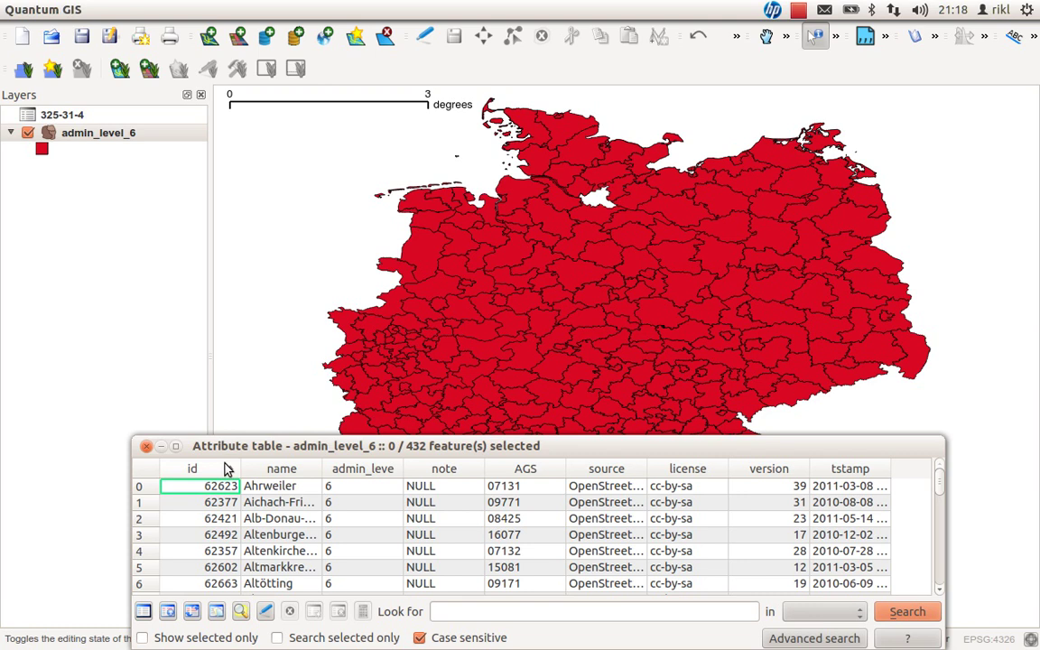
{"action": "left_click_drag", "start_coordinate": [232, 441], "coordinate": [227, 408]}
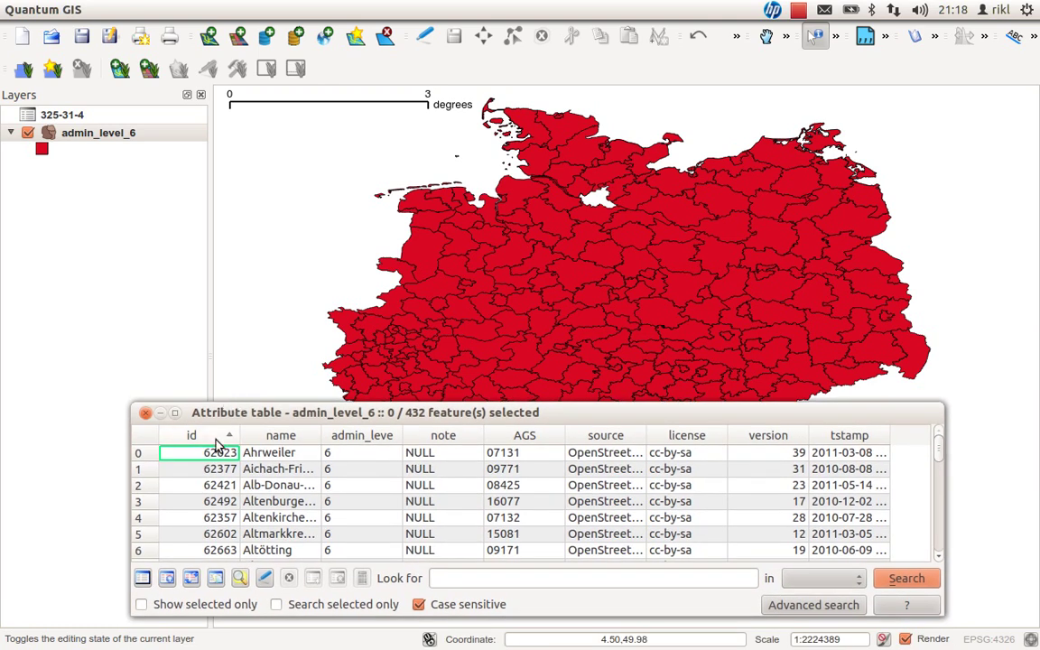
{"action": "left_click", "coordinate": [214, 437]}
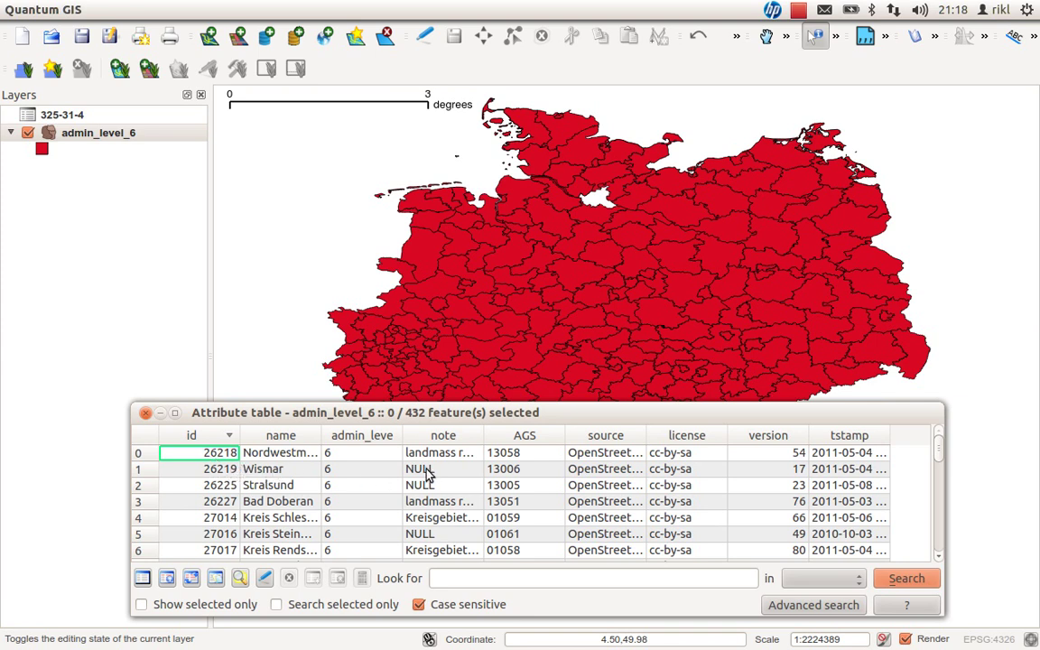
Sort the admin_level_6 table by AGS in ascending order and check the AGS code of Flensburg
{"action": "left_click", "coordinate": [530, 438]}
{"action": "left_click", "coordinate": [542, 439]}
{"action": "left_click", "coordinate": [546, 439]}
{"action": "left_click", "coordinate": [519, 497]}
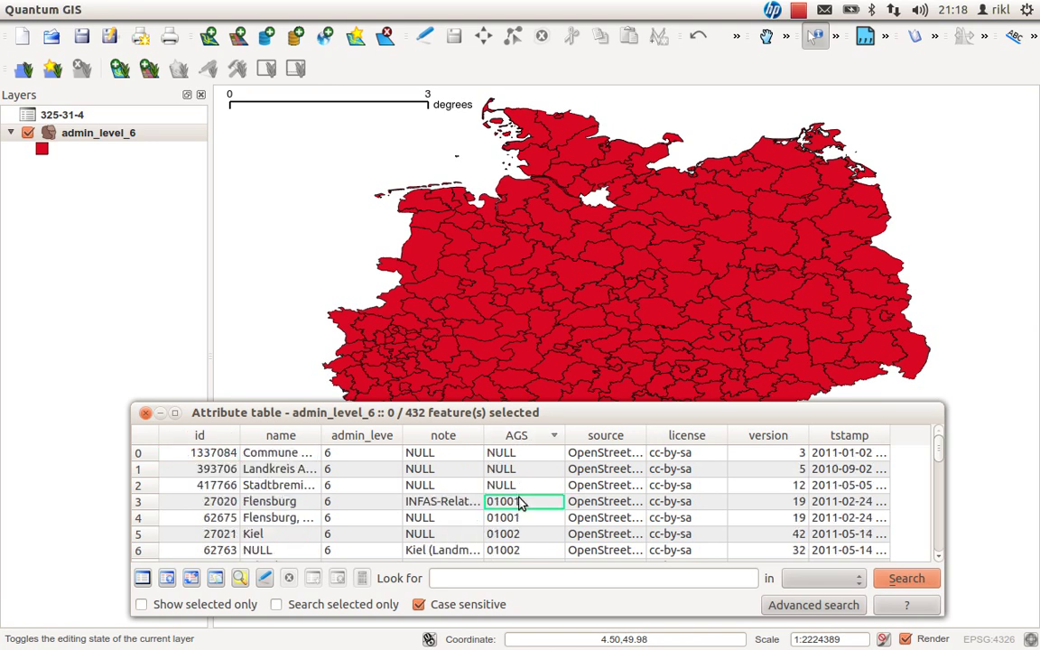
Widen the name column of the admin_level_6 table, compare the AGS codes of both Flensburg entries and close the table
{"action": "left_click", "coordinate": [270, 506]}
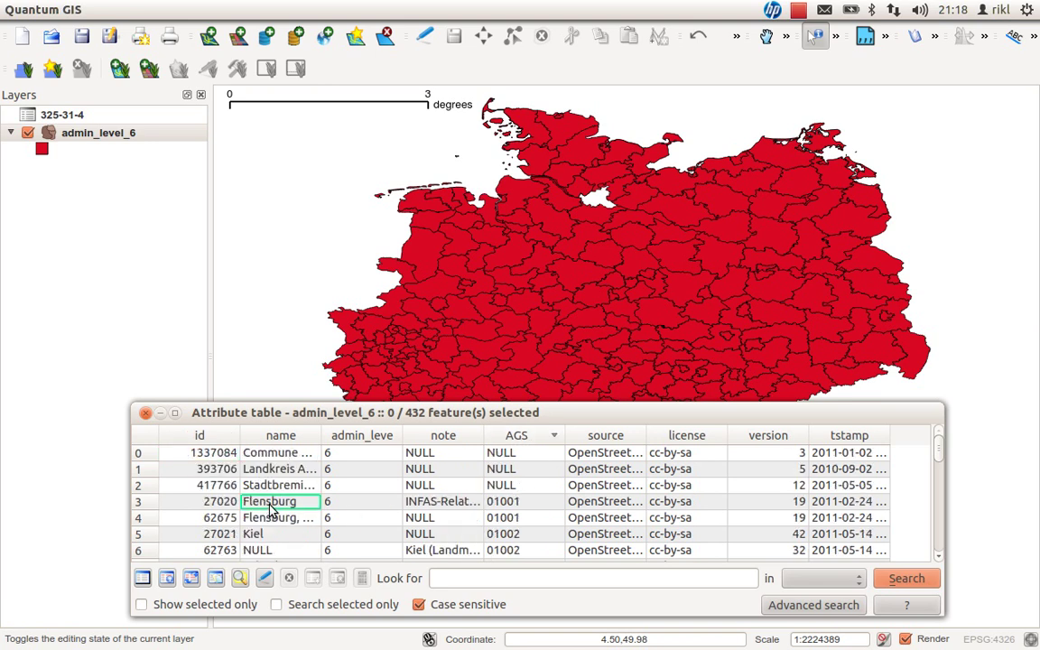
{"action": "left_click", "coordinate": [321, 435]}
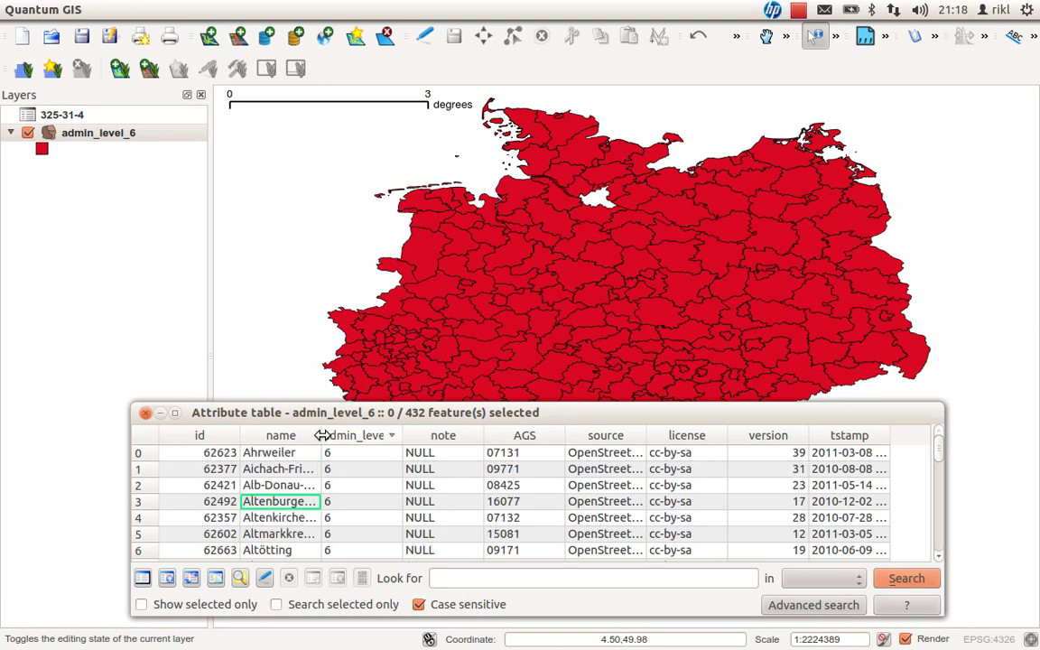
{"action": "left_click", "coordinate": [554, 437]}
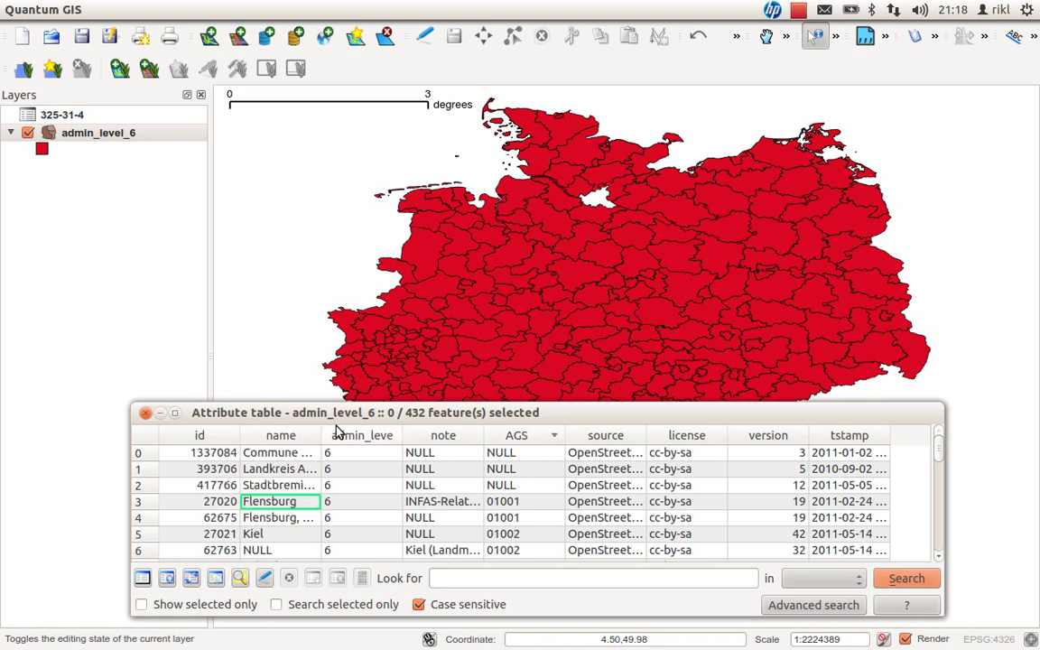
{"action": "left_click_drag", "start_coordinate": [323, 435], "coordinate": [435, 437]}
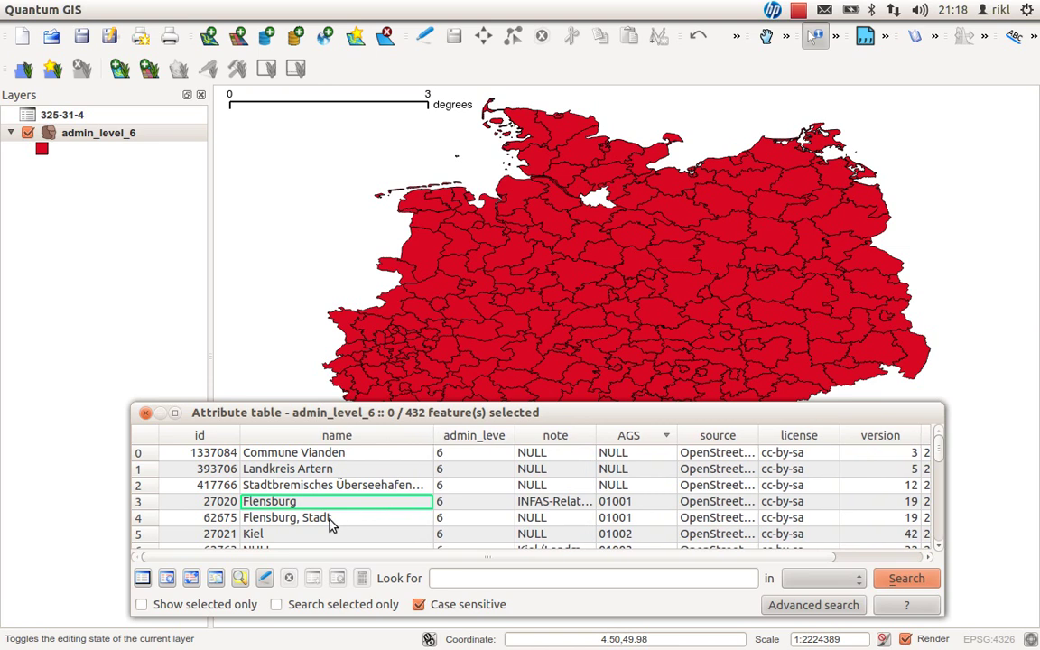
{"action": "left_click", "coordinate": [636, 517]}
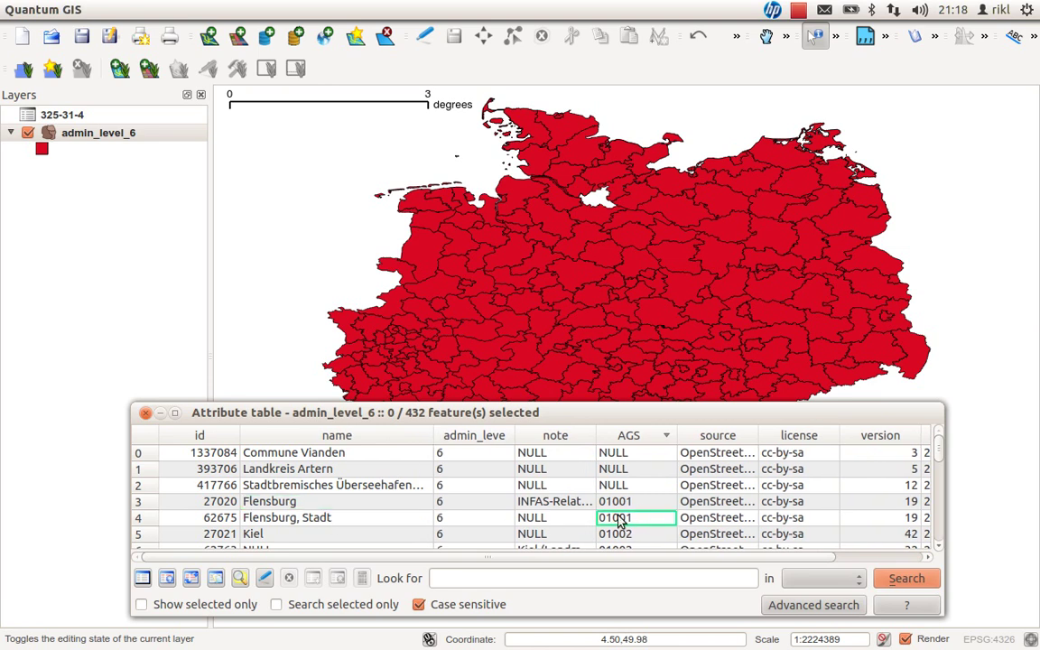
{"action": "left_click", "coordinate": [843, 558]}
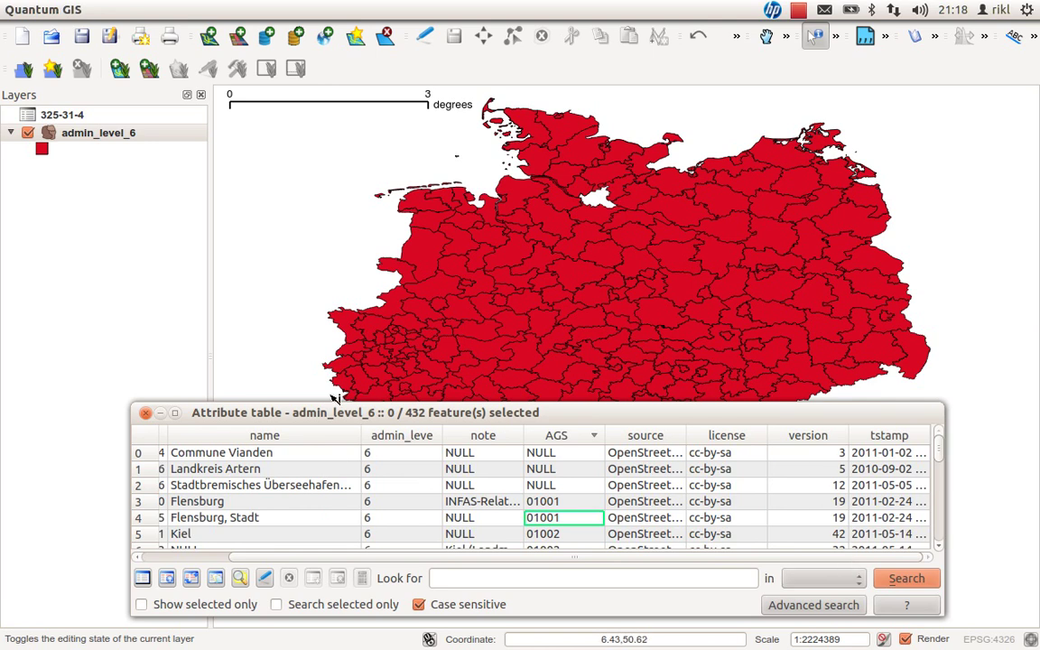
{"action": "left_click", "coordinate": [146, 412]}
Join the 325-31-4 table to the admin_level_6 layer with ID as join field and AGS as target field, and apply it
{"action": "left_click", "coordinate": [94, 145]}
{"action": "right_click", "coordinate": [96, 145]}
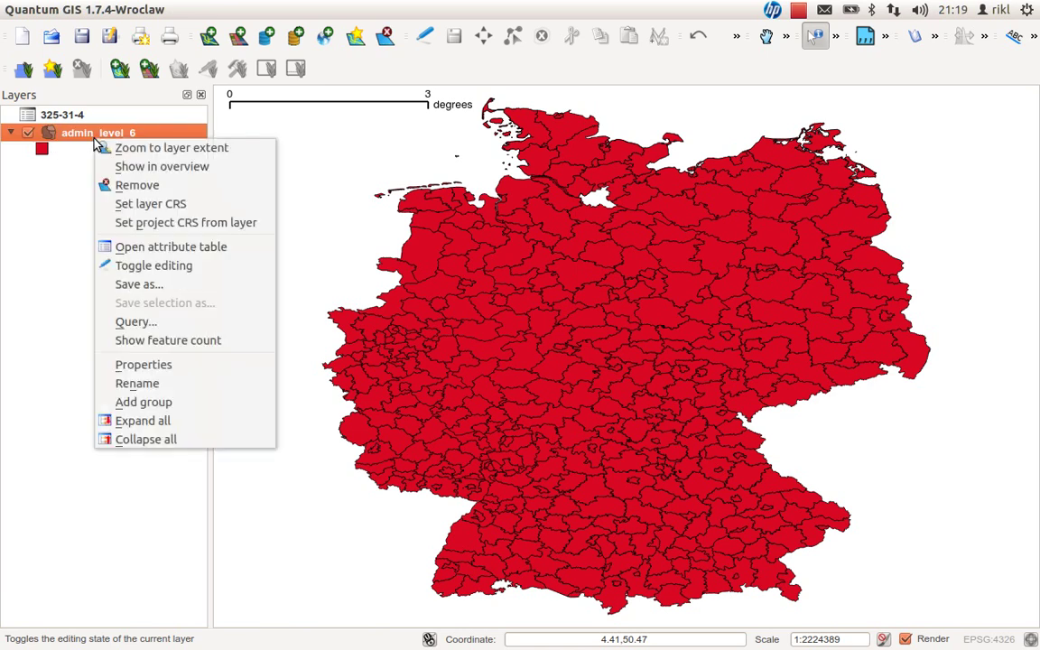
{"action": "left_click", "coordinate": [152, 365]}
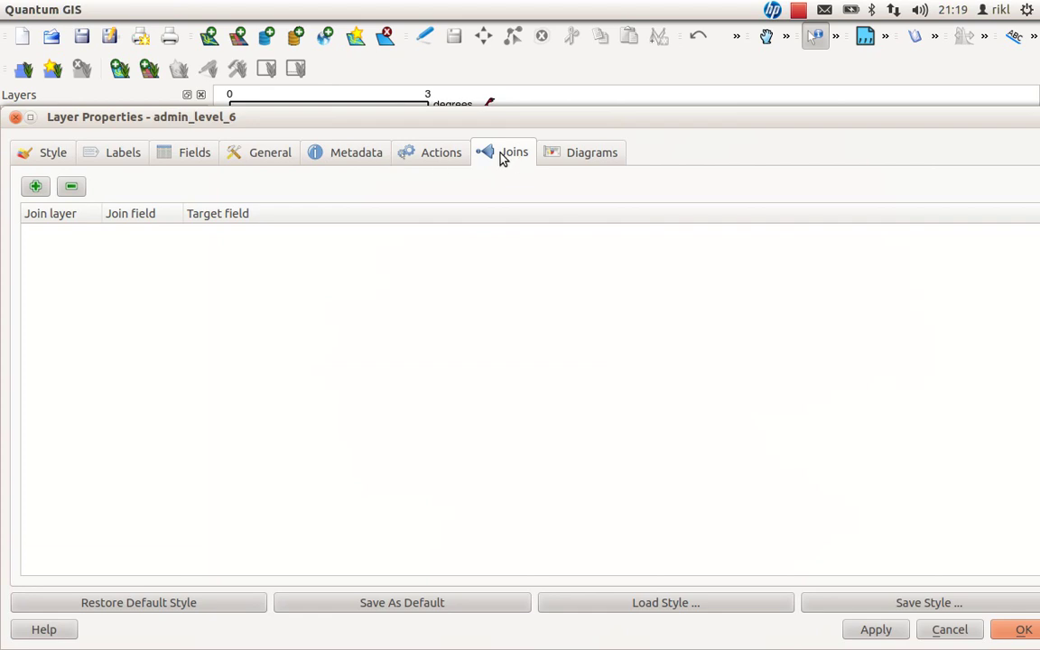
{"action": "left_click", "coordinate": [35, 186]}
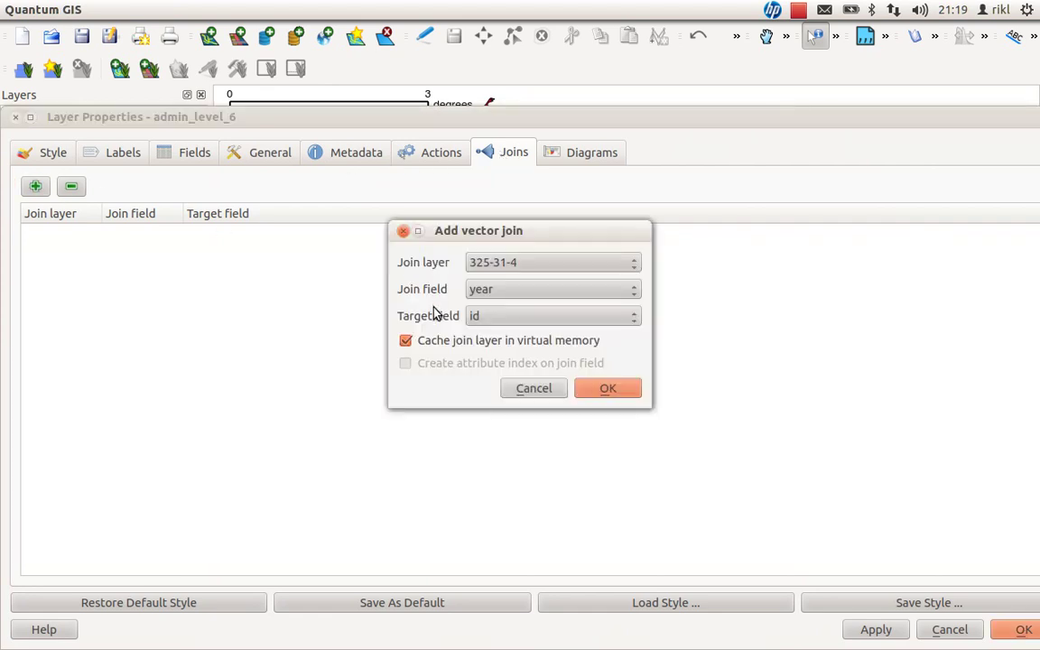
{"action": "left_click", "coordinate": [520, 261]}
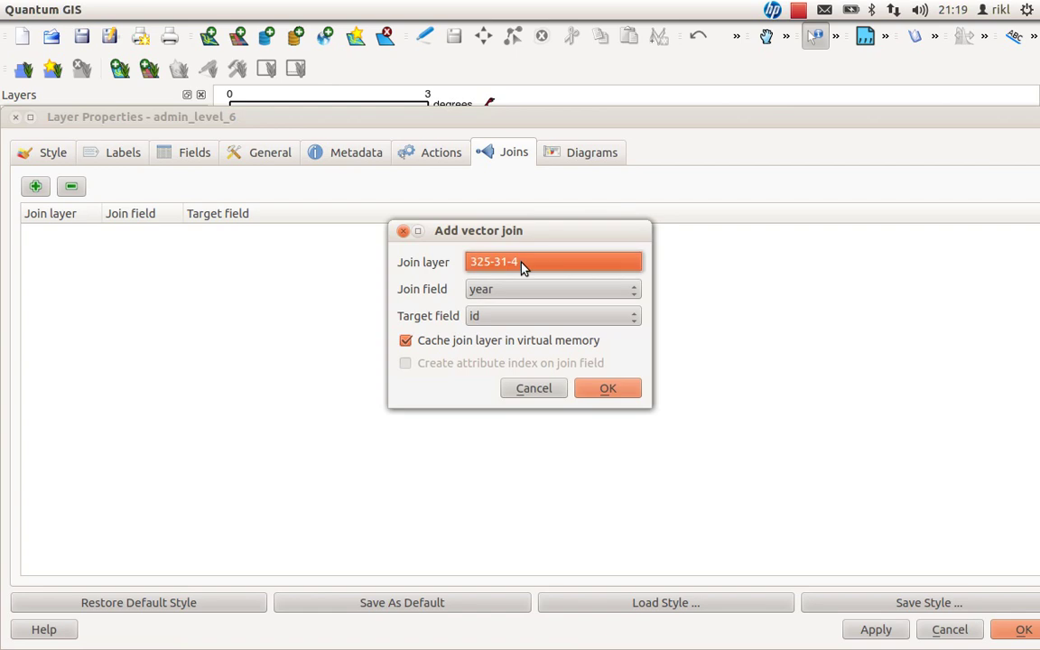
{"action": "left_click", "coordinate": [520, 262]}
{"action": "left_click", "coordinate": [517, 291]}
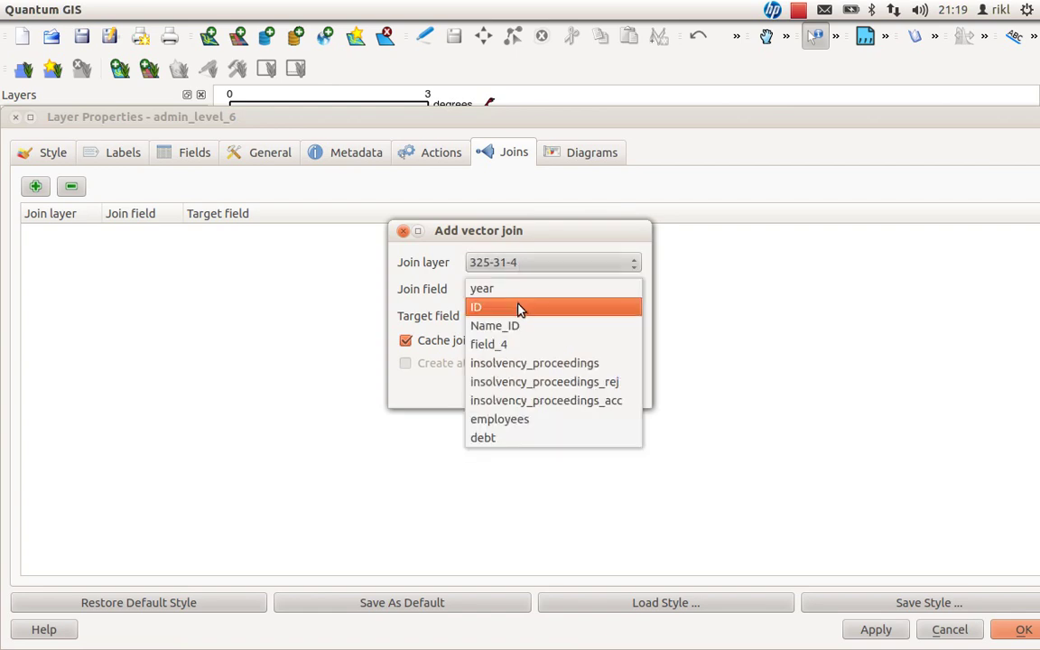
{"action": "left_click", "coordinate": [520, 309]}
{"action": "left_click", "coordinate": [525, 321]}
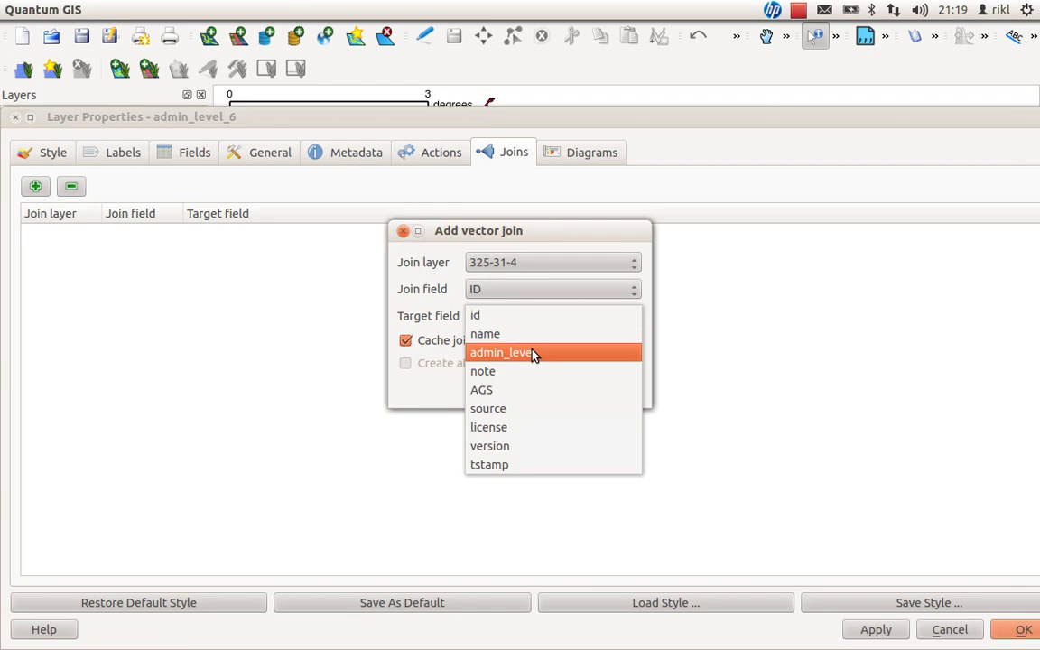
{"action": "left_click", "coordinate": [532, 390]}
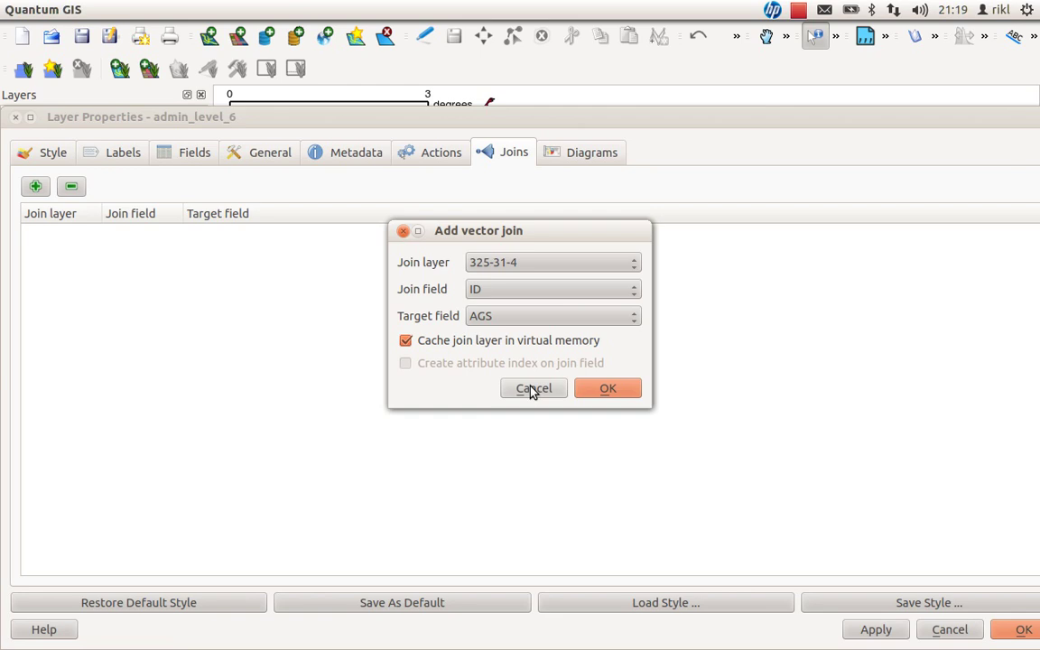
{"action": "left_click", "coordinate": [603, 393]}
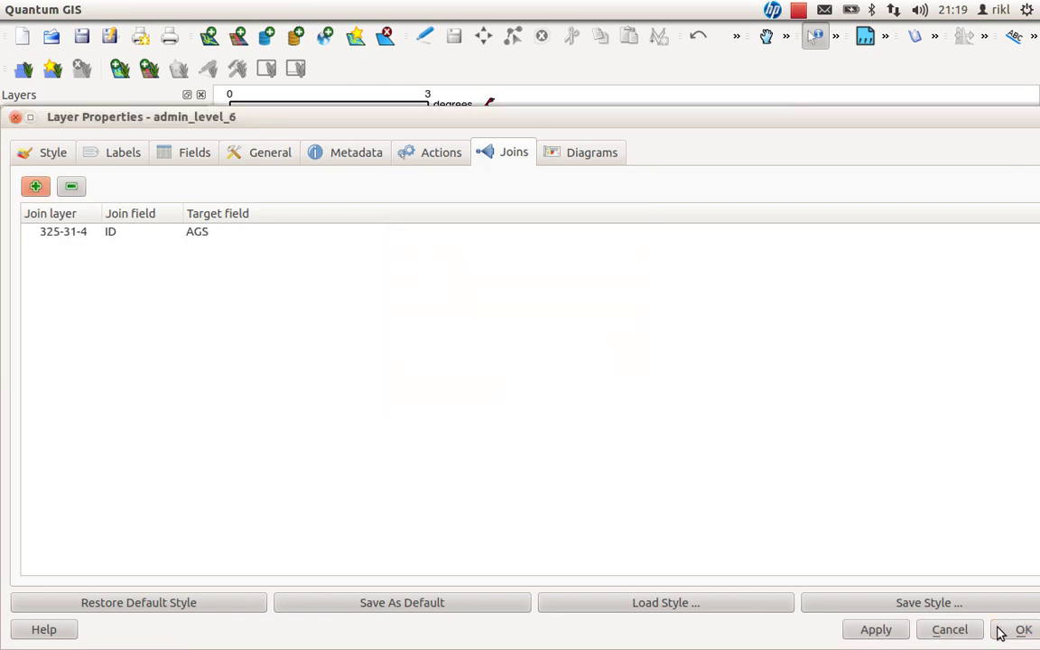
{"action": "left_click", "coordinate": [883, 632]}
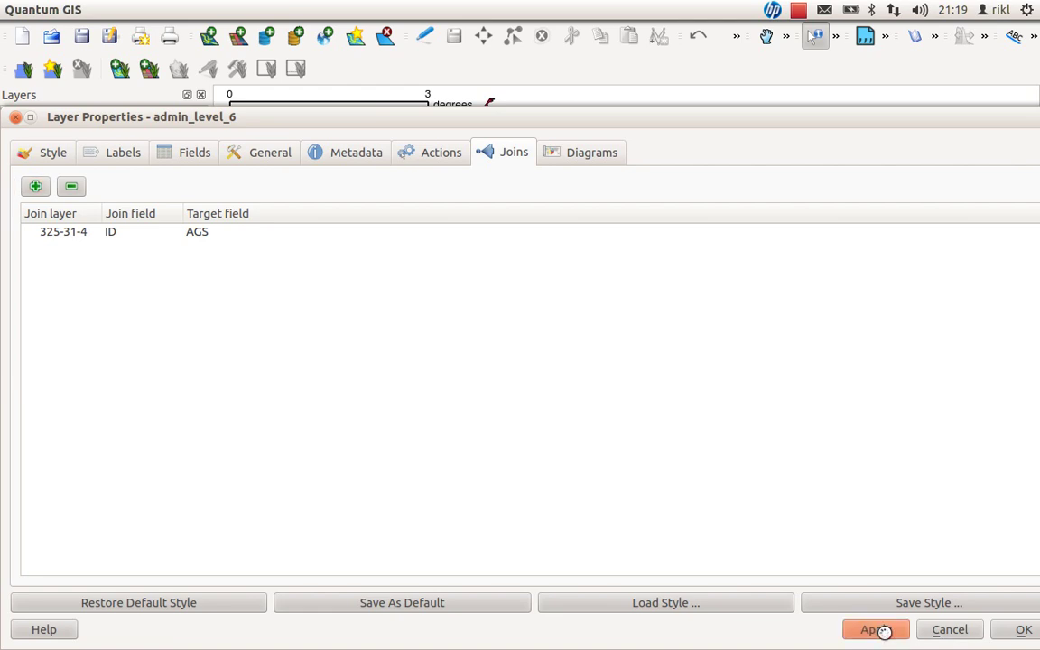
{"action": "left_click", "coordinate": [1020, 631]}
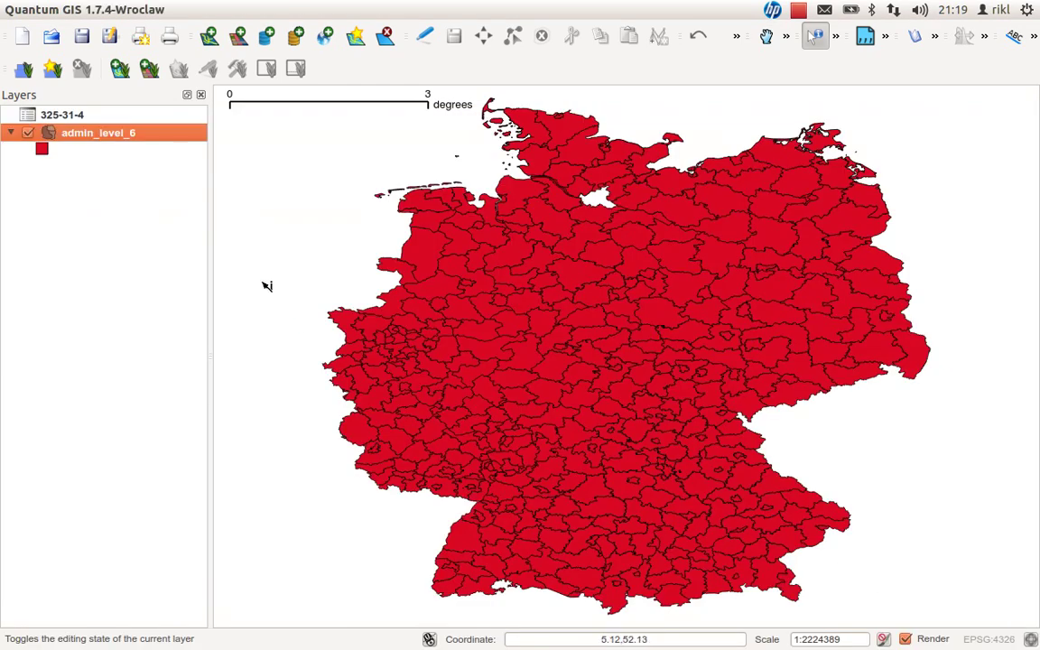
Reopen the admin_level_6 attribute table, examine the joined columns from year through debt and close the table
{"action": "right_click", "coordinate": [90, 140]}
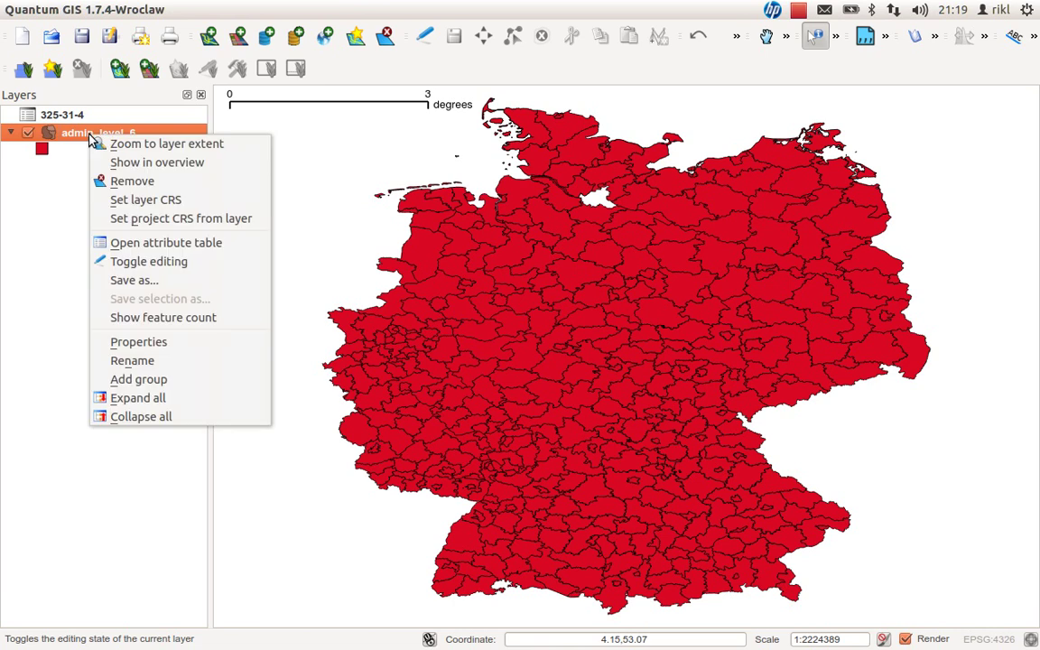
{"action": "left_click", "coordinate": [129, 244]}
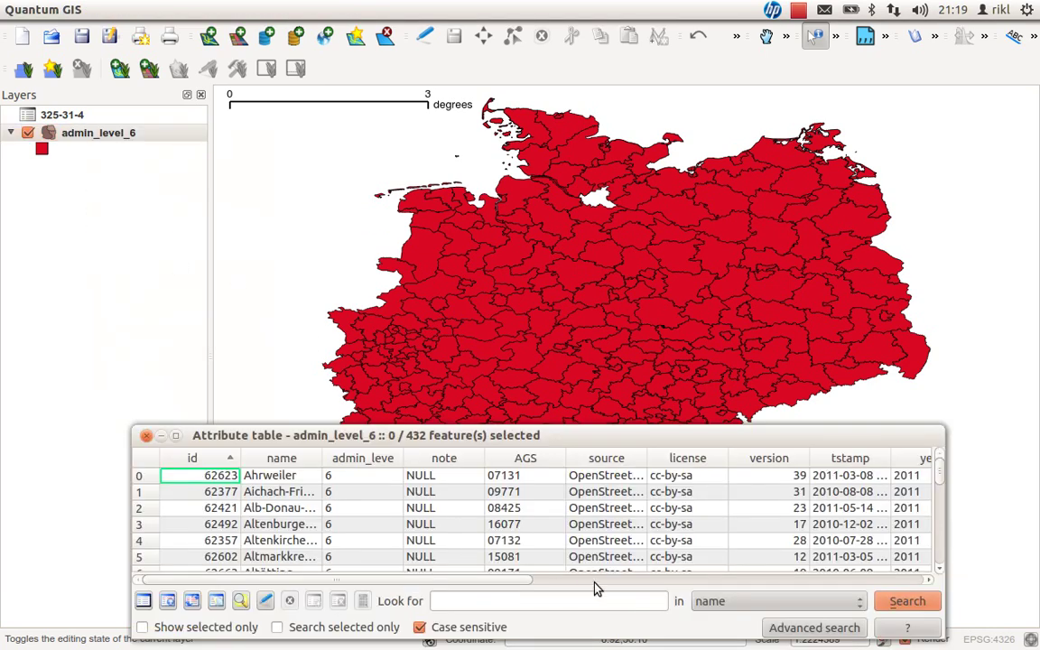
{"action": "left_click_drag", "start_coordinate": [604, 583], "coordinate": [375, 569]}
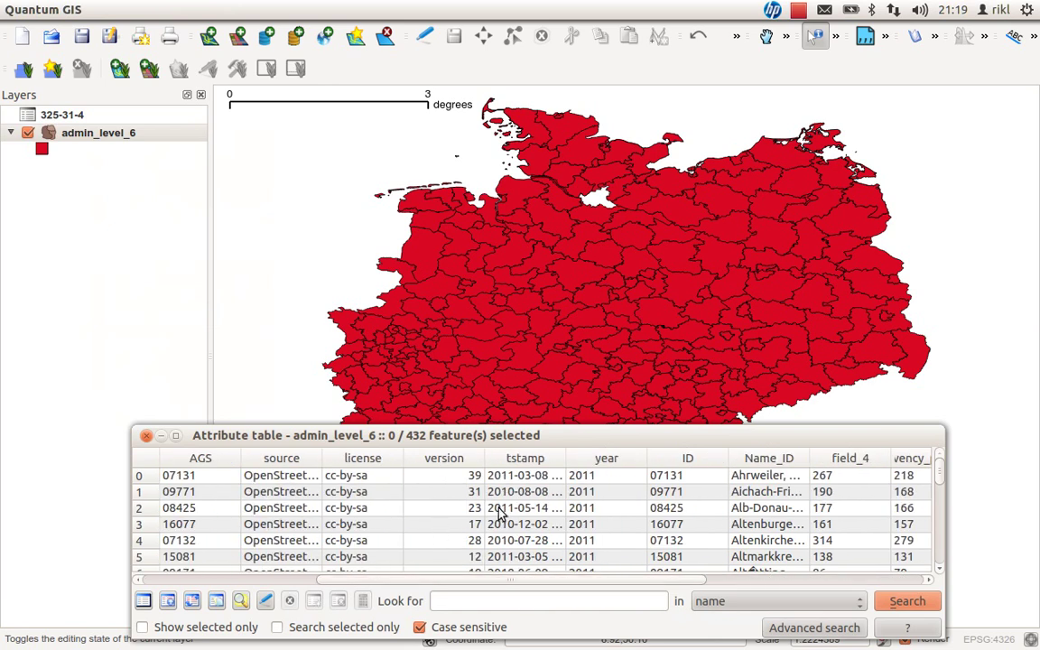
{"action": "left_click_drag", "start_coordinate": [502, 580], "coordinate": [865, 582]}
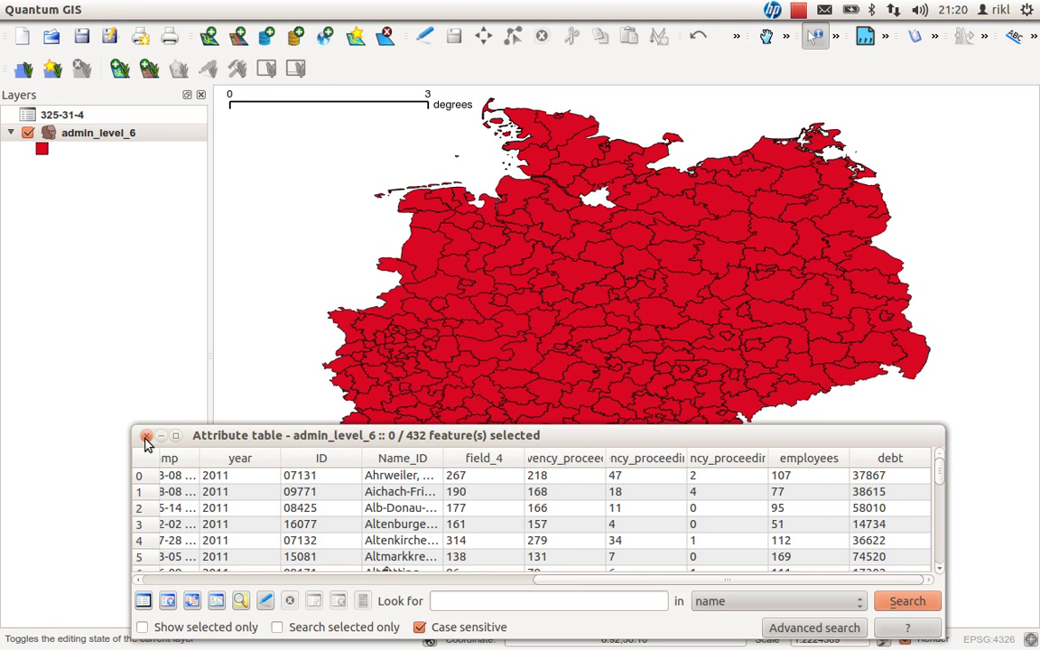
{"action": "left_click", "coordinate": [147, 437]}
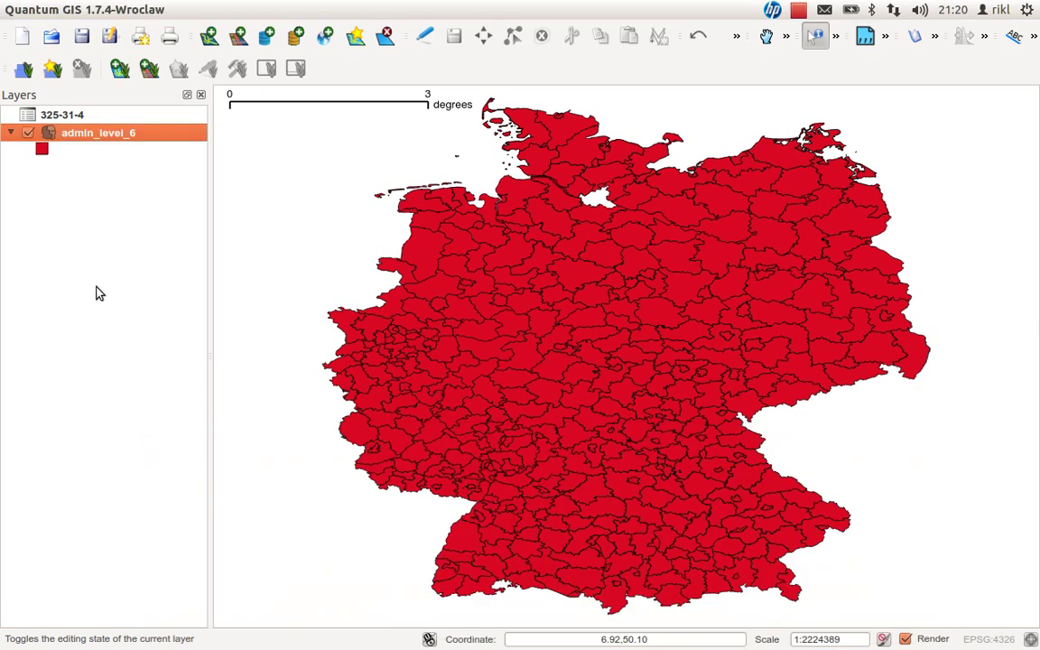
Examine the data types of the original and joined fields in the admin_level_6 layer properties, marking id and version
{"action": "right_click", "coordinate": [79, 132]}
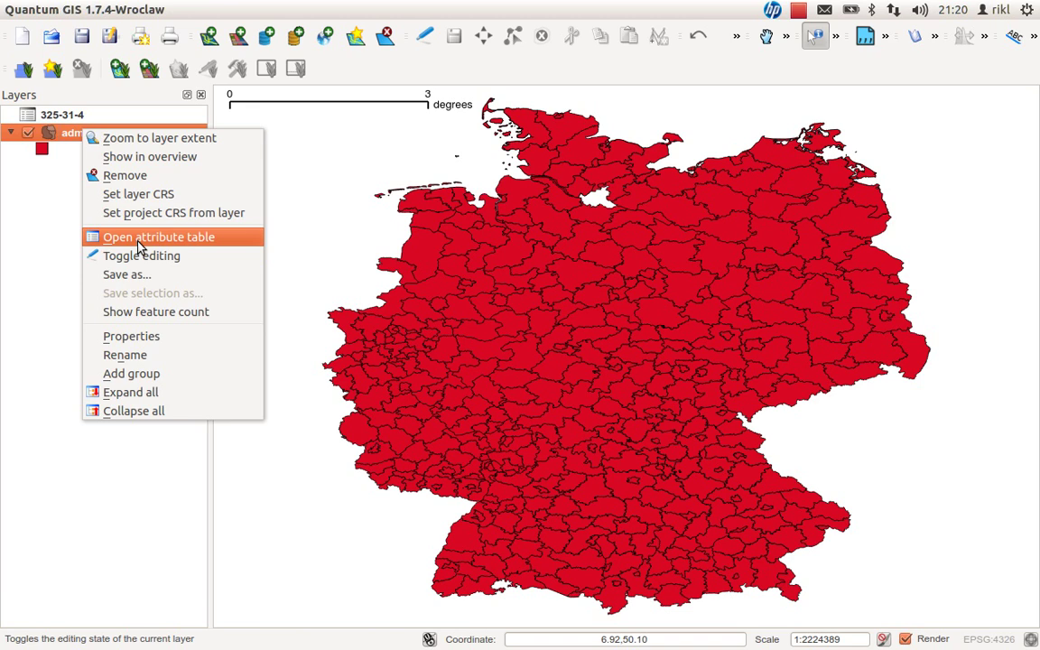
{"action": "left_click", "coordinate": [132, 337]}
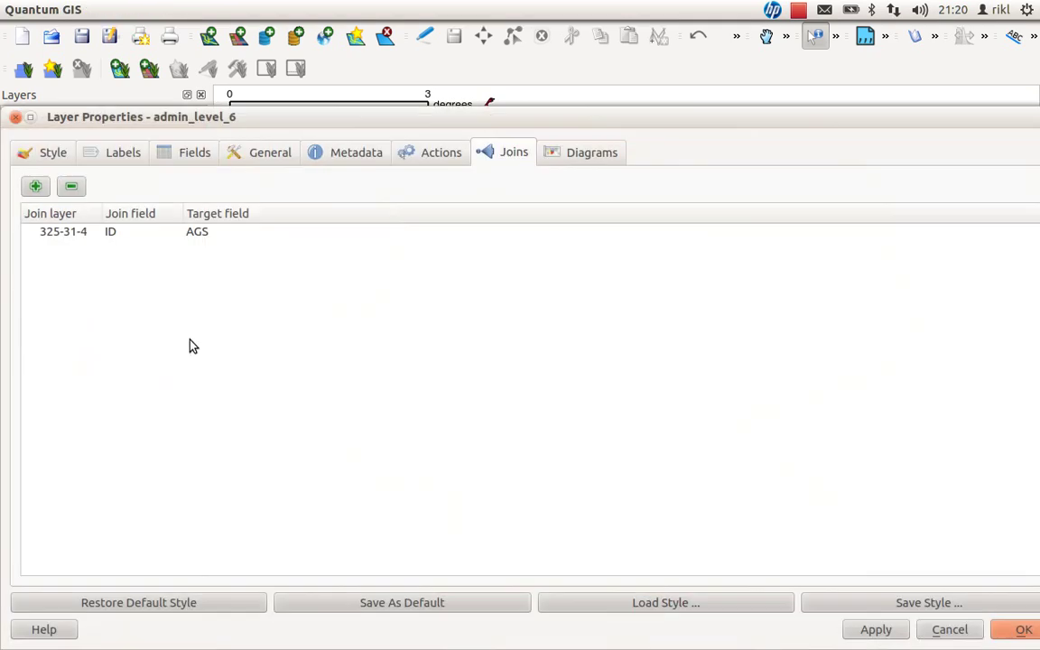
{"action": "left_click", "coordinate": [191, 152]}
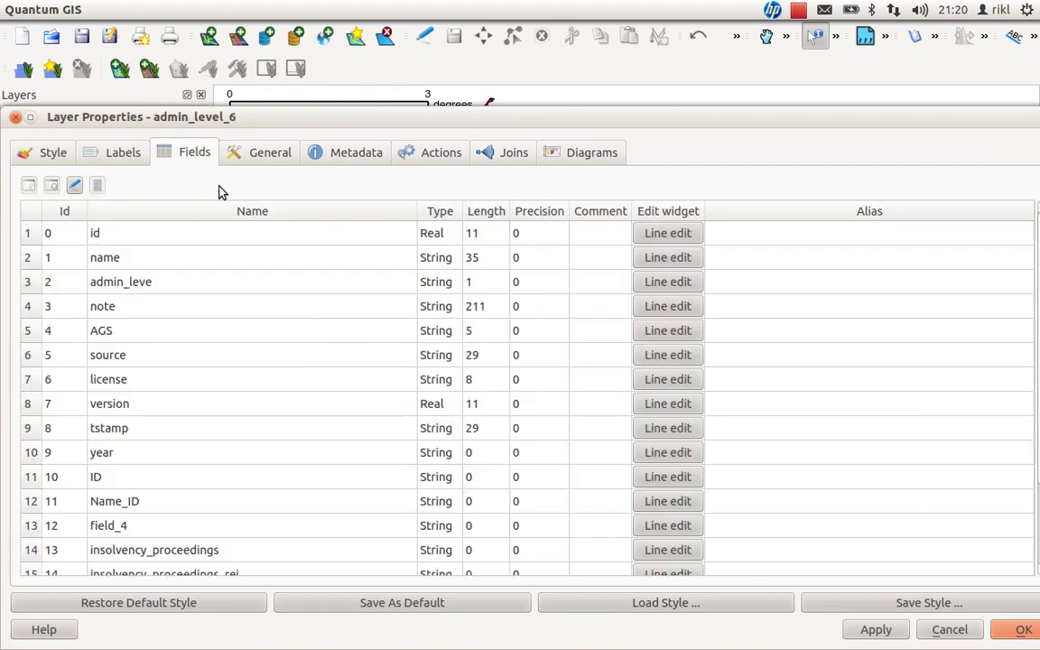
{"action": "left_click", "coordinate": [439, 238]}
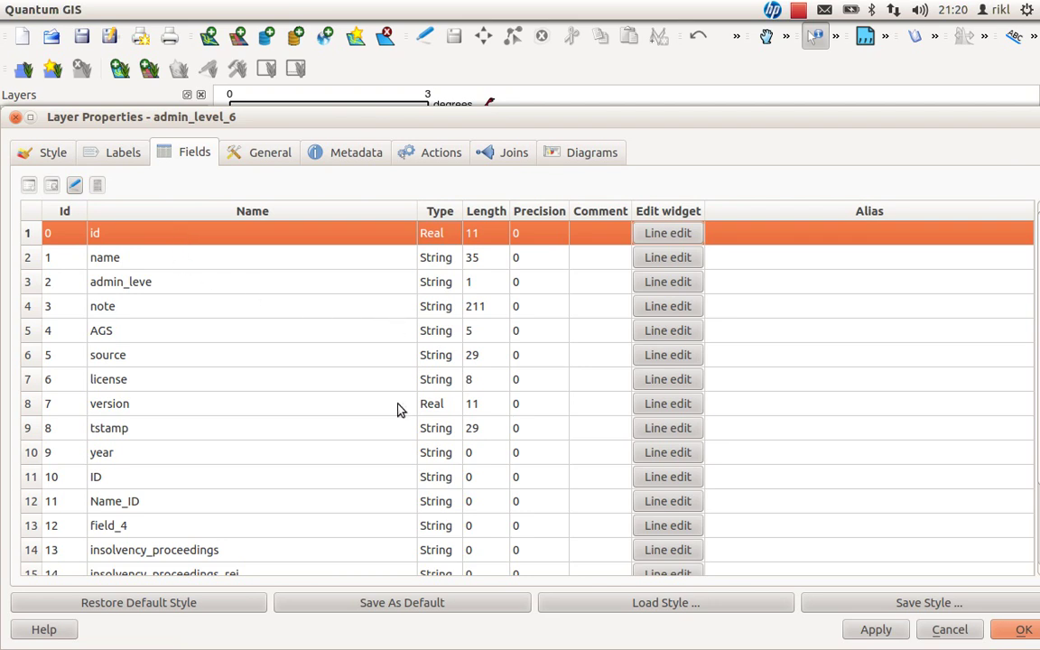
{"action": "left_click", "coordinate": [368, 411], "text": "ctrl"}
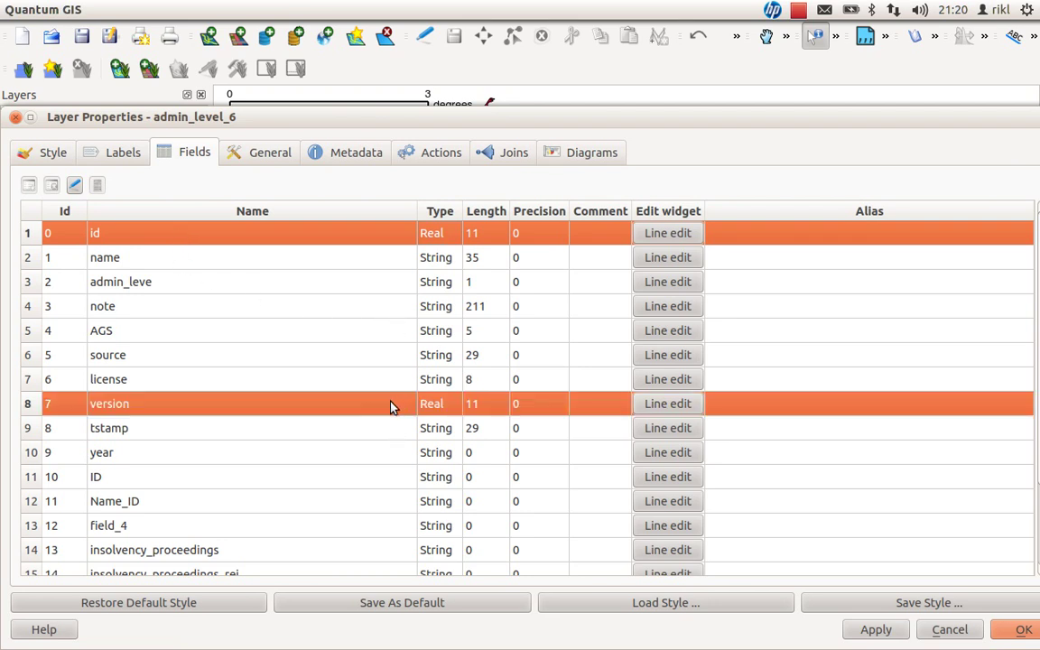
{"action": "scroll", "coordinate": [334, 451], "scroll_direction": "down", "scroll_amount": 2}
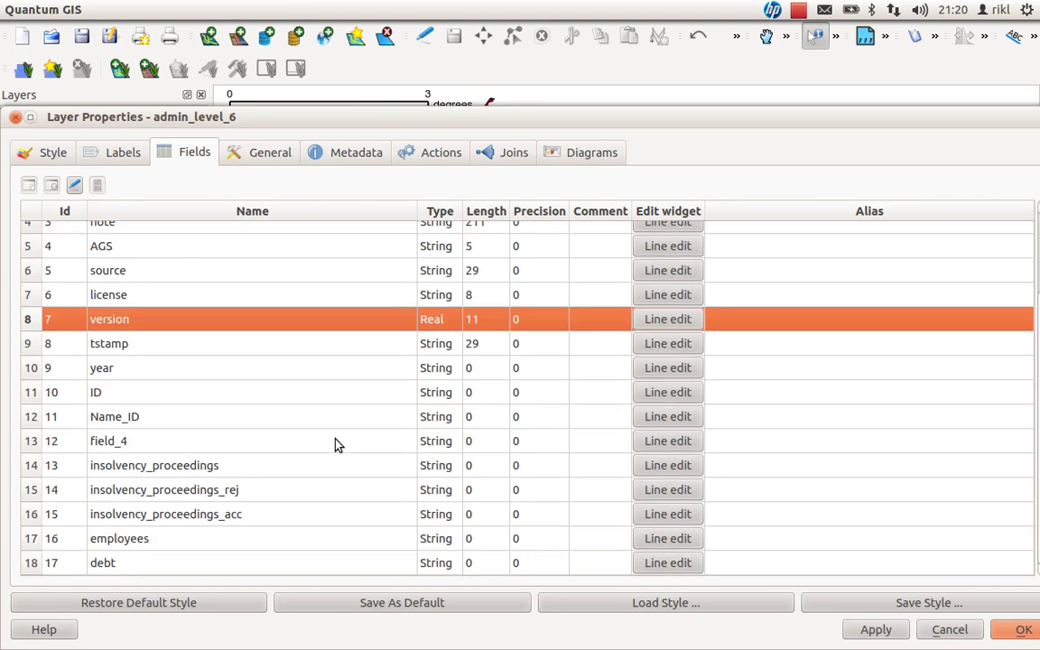
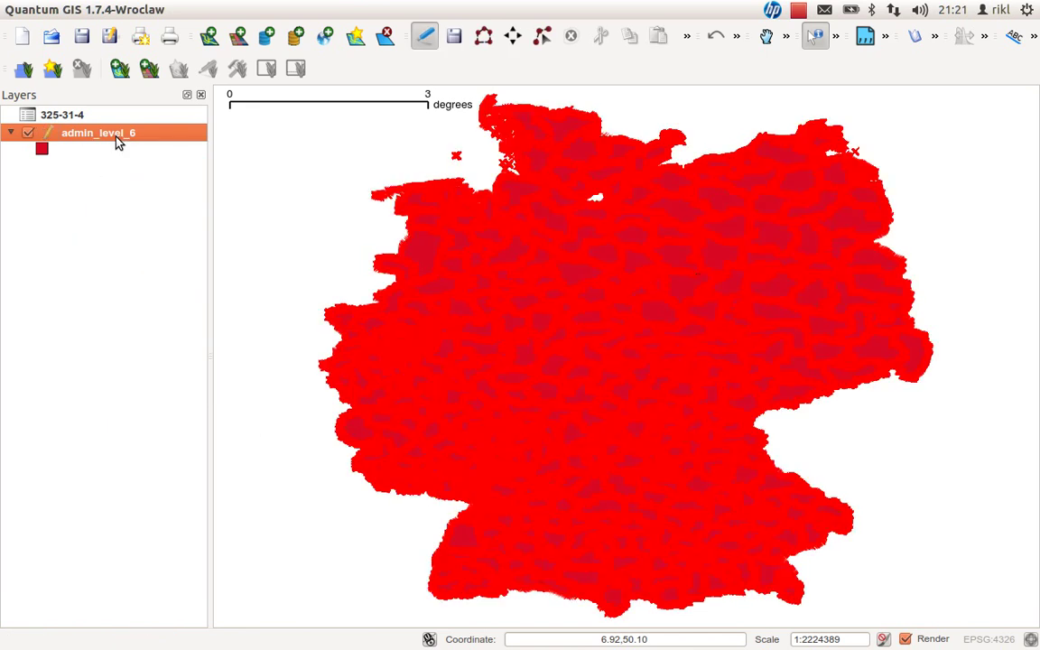
Open the admin_level_6 attribute table, enlarge its window and show the joined columns up to debt
{"action": "right_click", "coordinate": [114, 136]}
{"action": "left_click", "coordinate": [115, 139]}
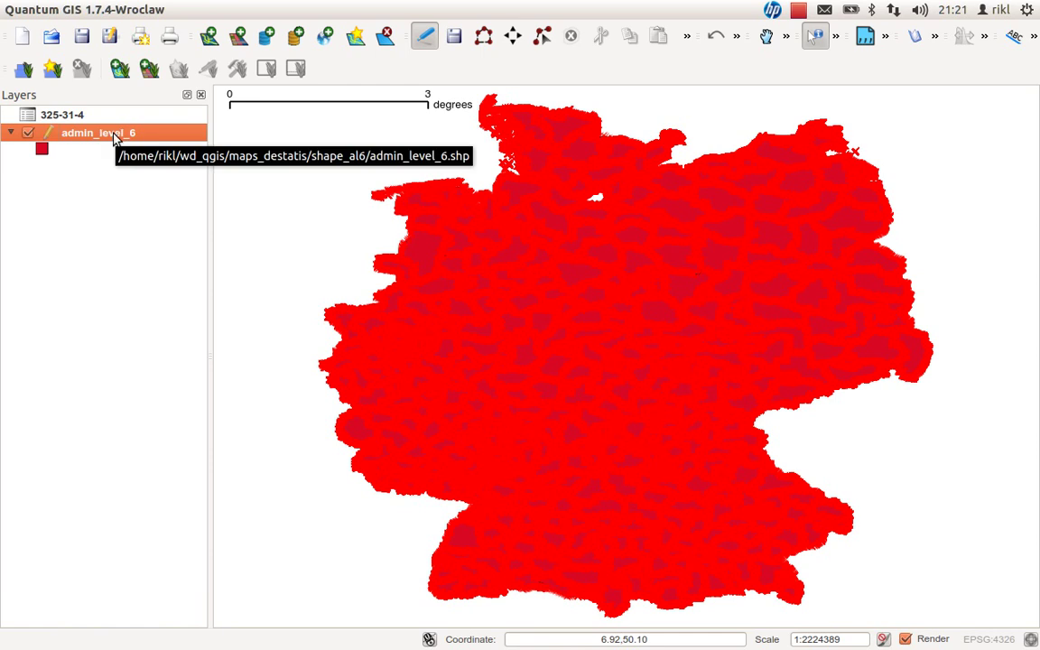
{"action": "right_click", "coordinate": [115, 136]}
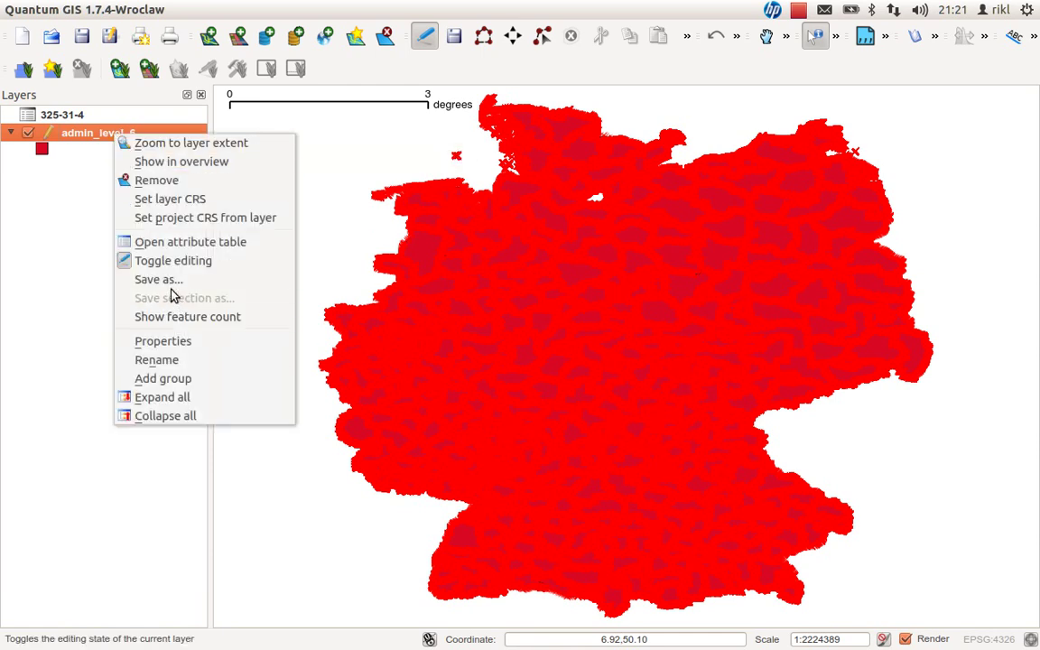
{"action": "left_click", "coordinate": [171, 242]}
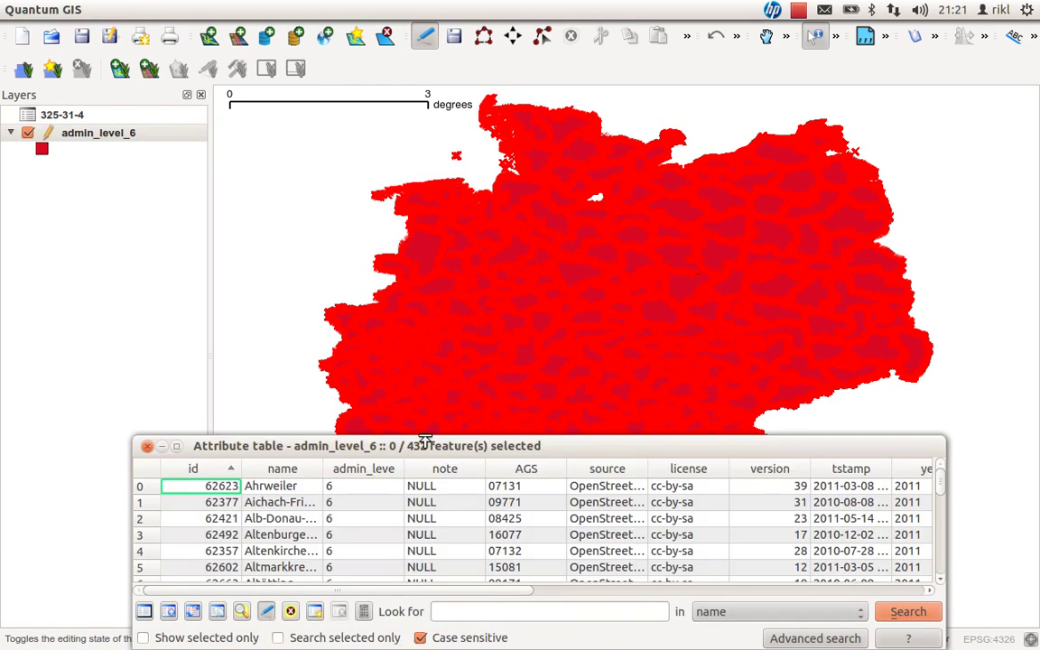
{"action": "left_click_drag", "start_coordinate": [434, 440], "coordinate": [436, 236]}
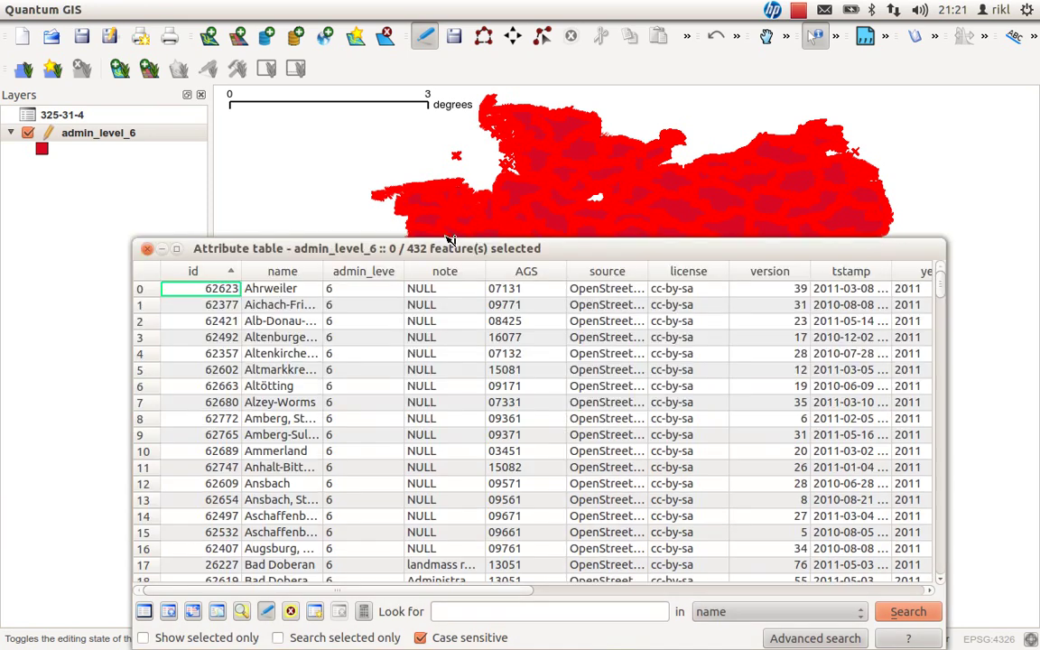
{"action": "scroll", "coordinate": [663, 397], "scroll_direction": "right", "scroll_amount": 10}
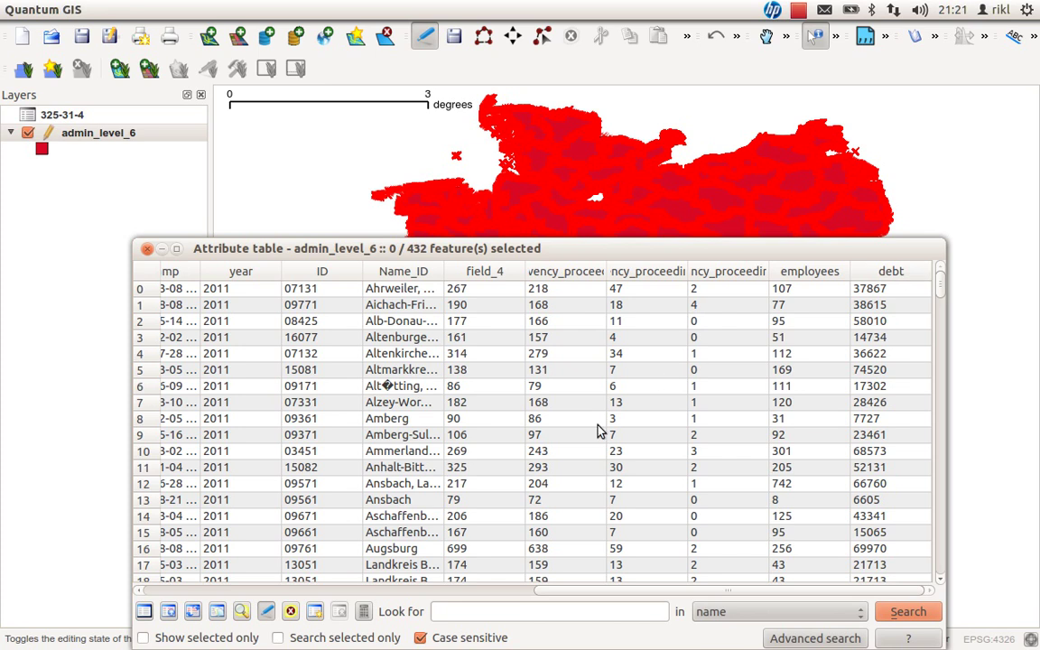
Set up a new output field named debt_real of type Decimal number (real) in the Field calculator
{"action": "left_click", "coordinate": [365, 613]}
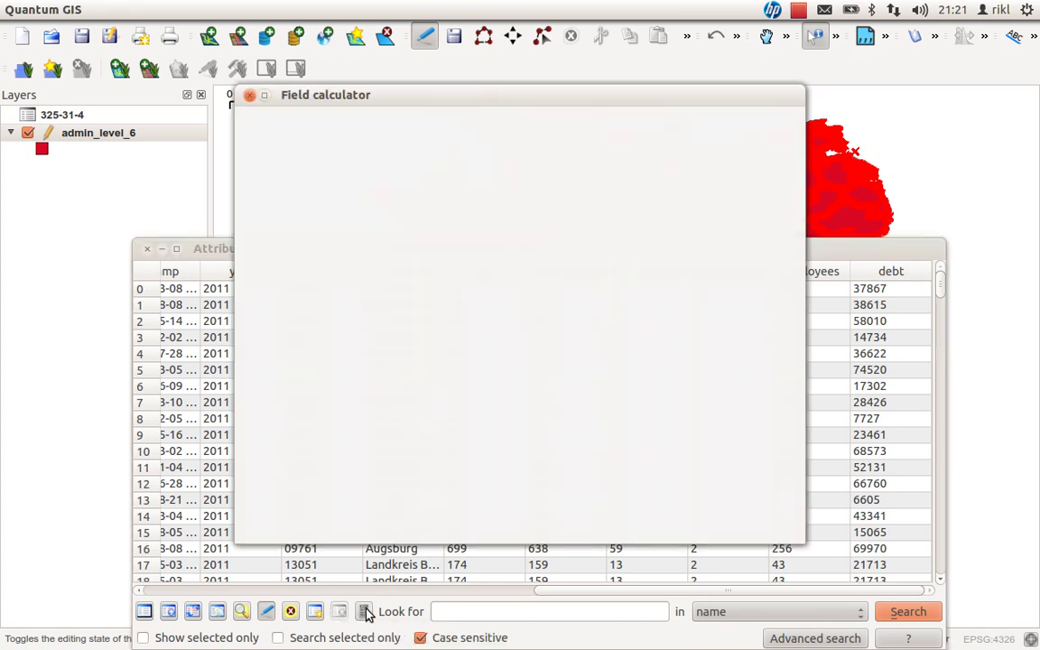
{"action": "left_click", "coordinate": [414, 176]}
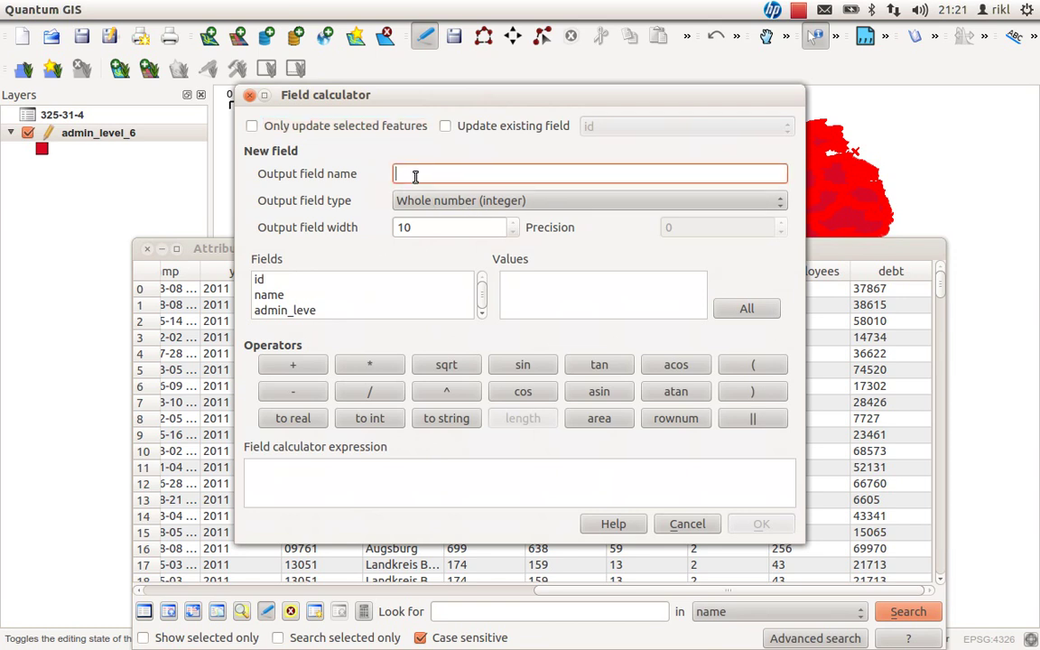
{"action": "type", "text": "debt_real"}
{"action": "left_click", "coordinate": [457, 204]}
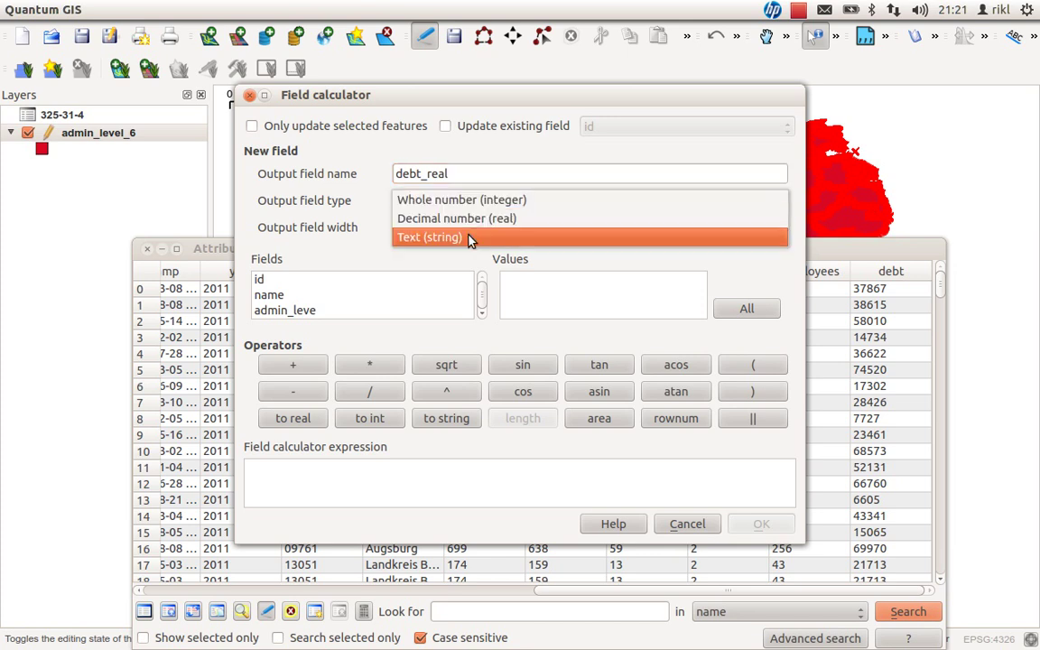
{"action": "left_click", "coordinate": [472, 220]}
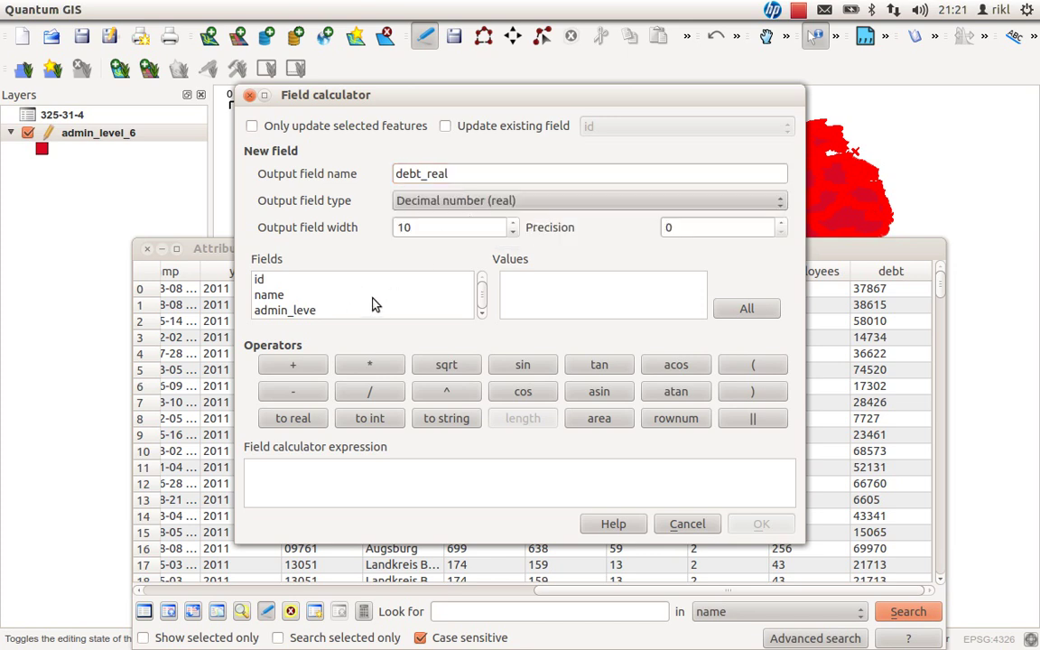
Build the expression to real ( debt ) from the debt field and run the calculation
{"action": "scroll", "coordinate": [371, 302], "scroll_direction": "down", "scroll_amount": 5}
{"action": "left_click", "coordinate": [302, 311]}
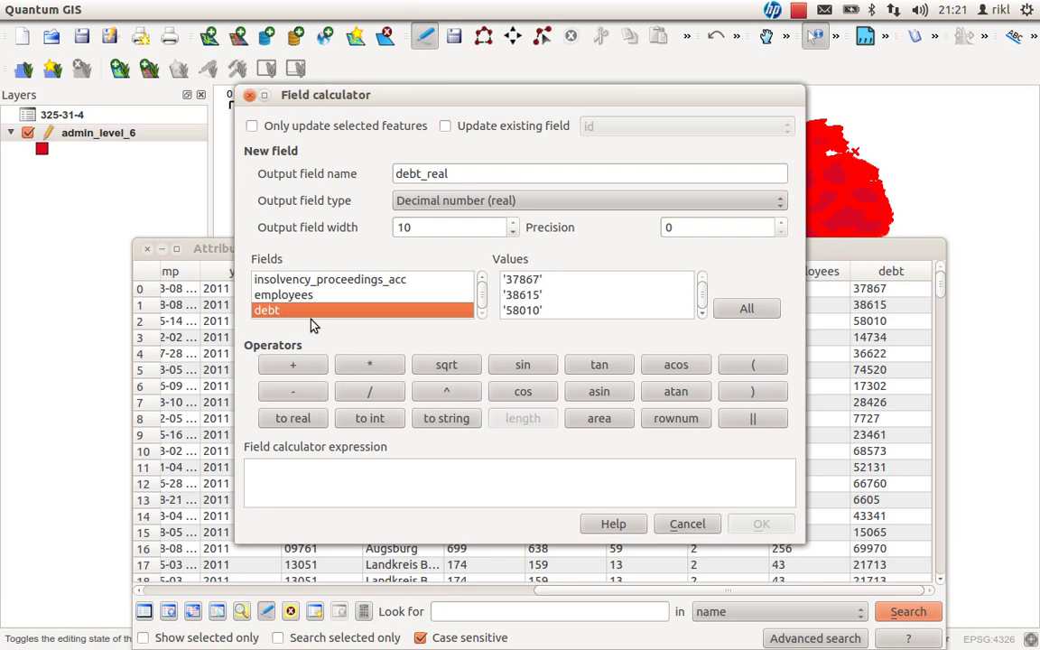
{"action": "left_click", "coordinate": [292, 418]}
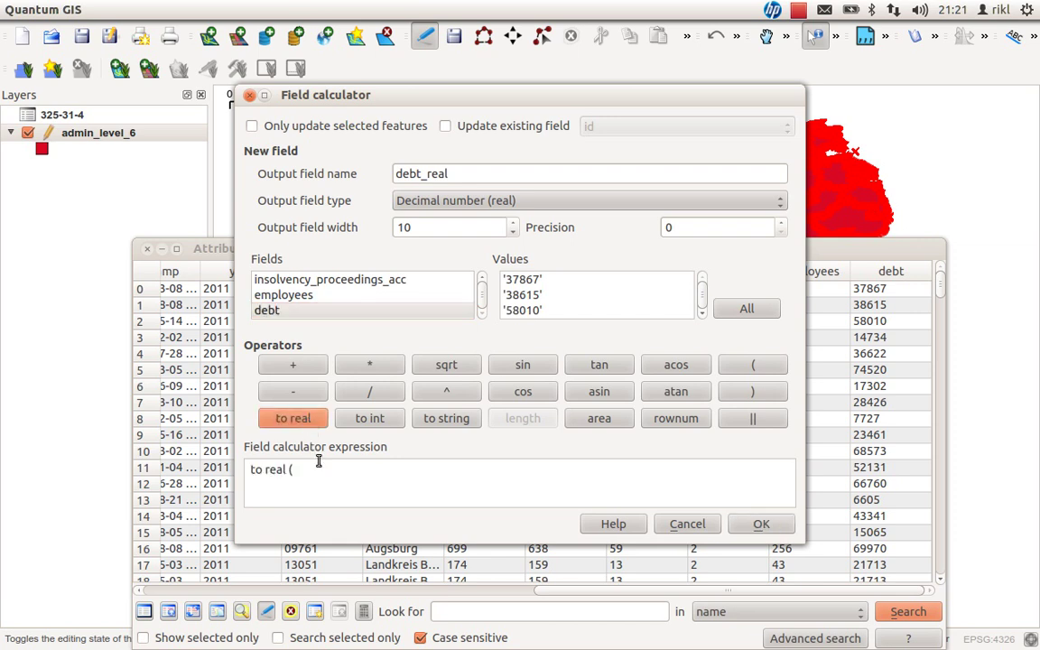
{"action": "left_click", "coordinate": [291, 314]}
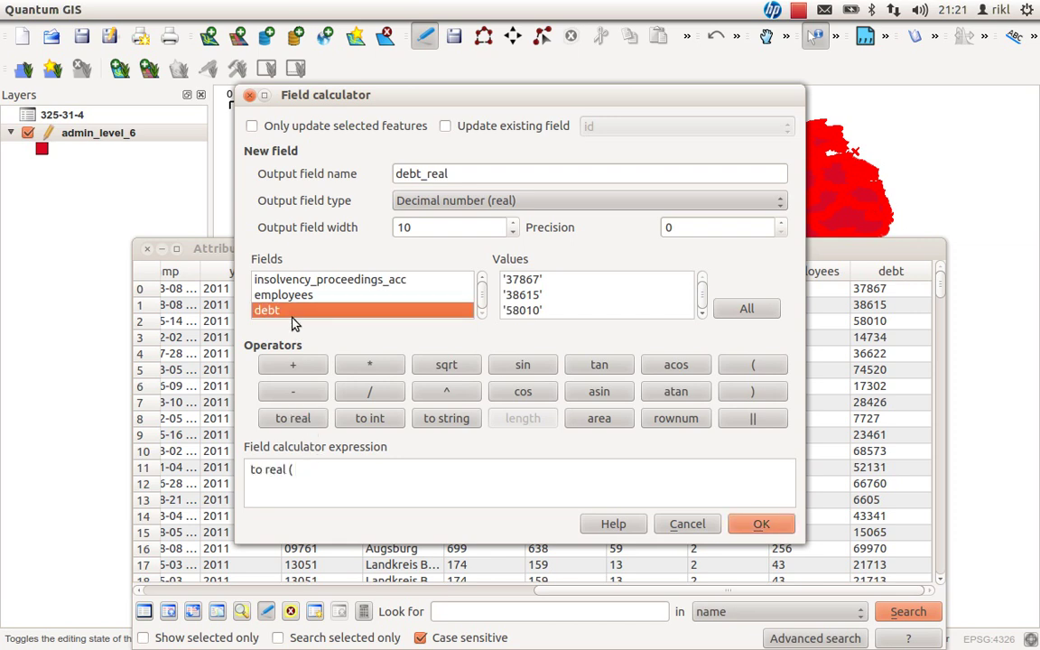
{"action": "left_click", "coordinate": [317, 466]}
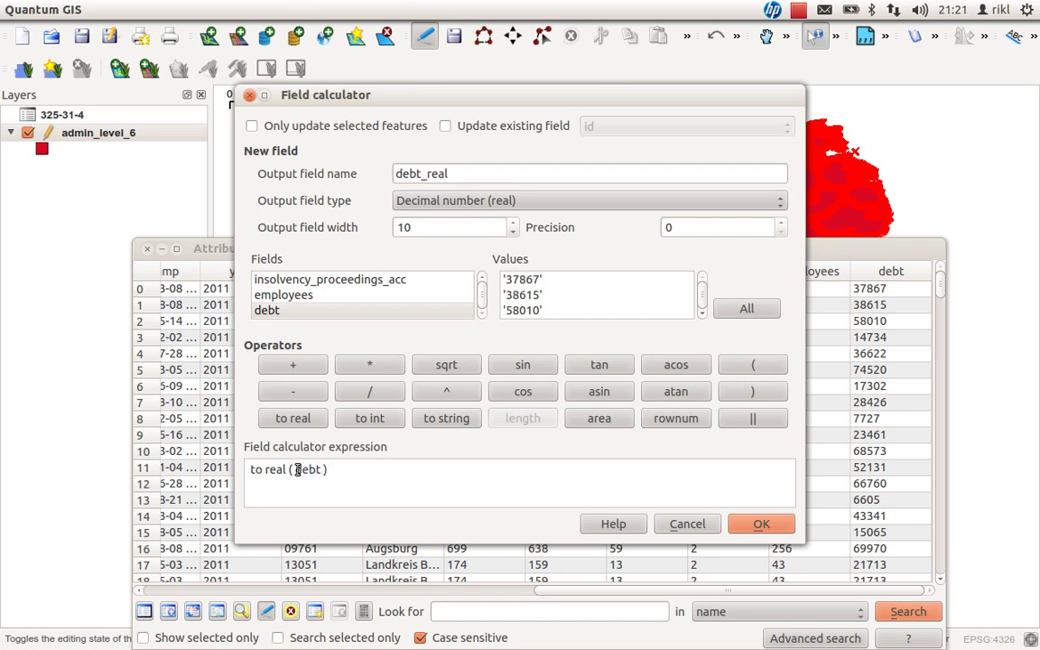
{"action": "left_click_drag", "start_coordinate": [296, 469], "coordinate": [321, 469]}
{"action": "left_click", "coordinate": [355, 493]}
{"action": "left_click", "coordinate": [748, 535]}
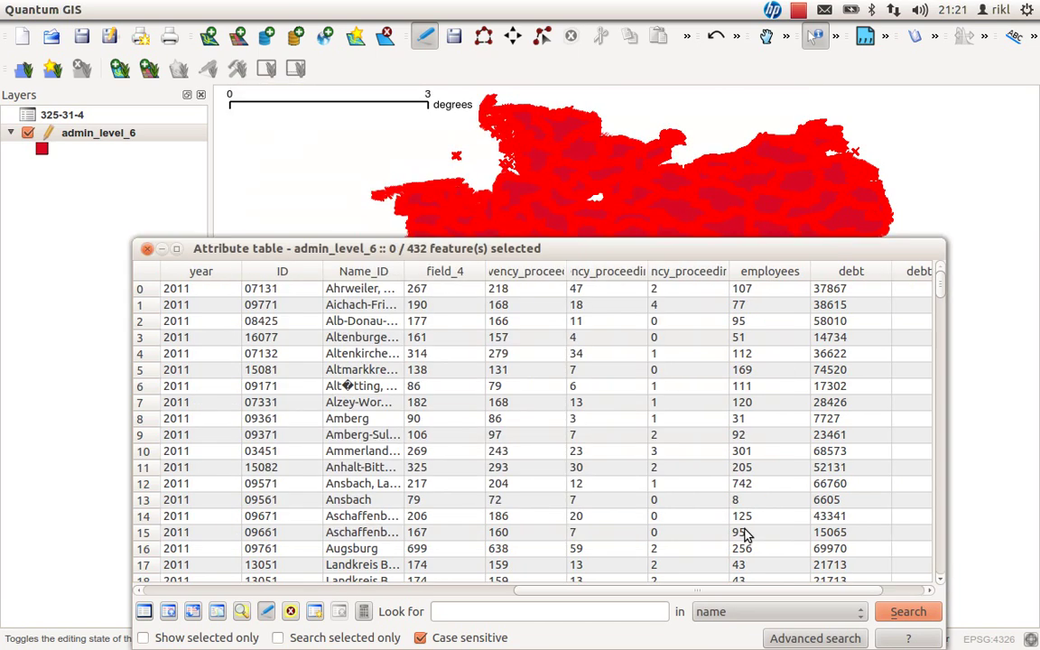
Check the debt_real column, close the attribute table, and end editing of admin_level_6 with the changes saved
{"action": "left_click", "coordinate": [881, 592]}
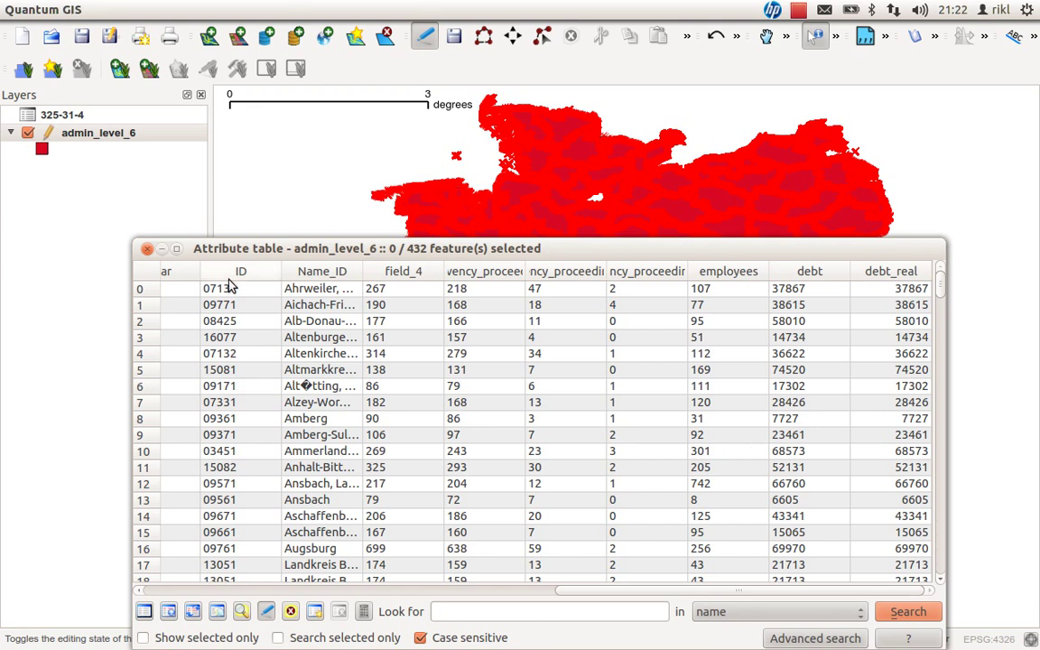
{"action": "left_click", "coordinate": [148, 250]}
{"action": "right_click", "coordinate": [87, 132]}
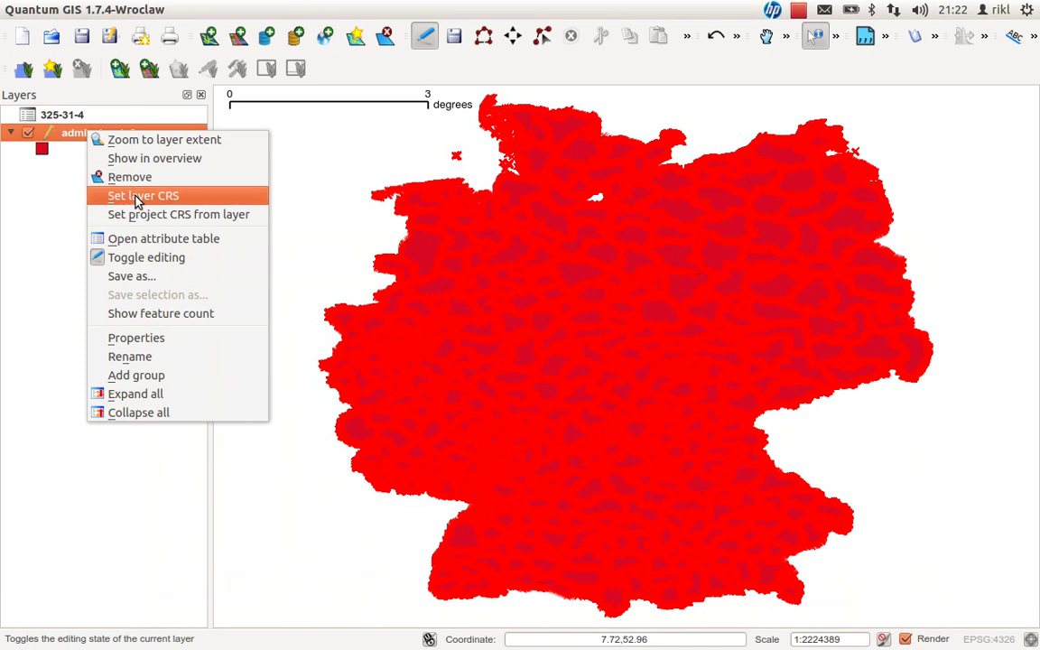
{"action": "left_click", "coordinate": [152, 258]}
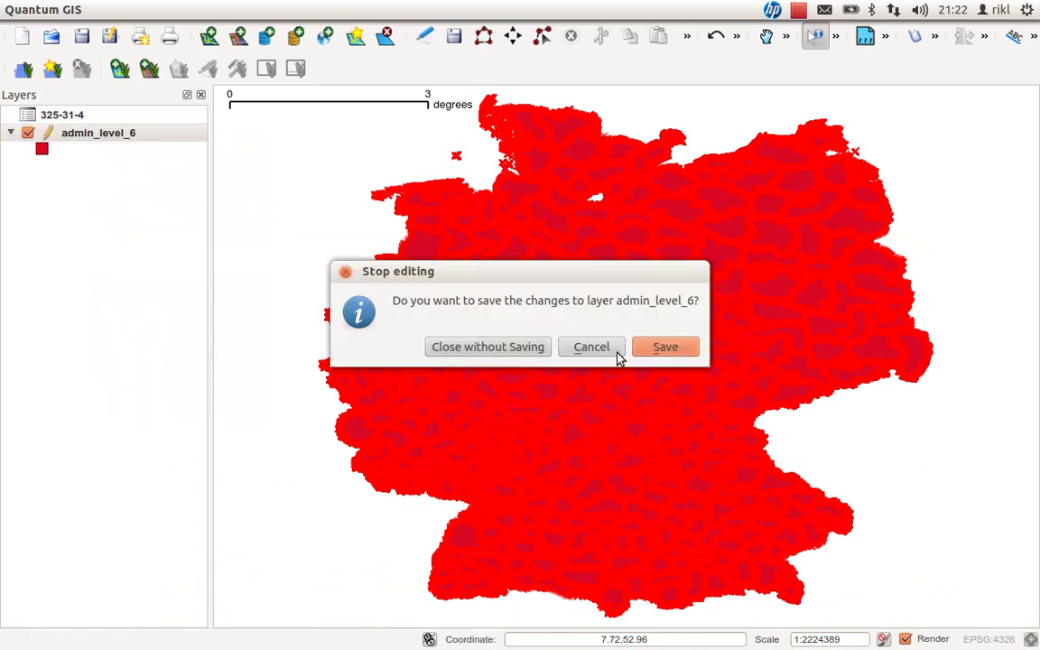
{"action": "left_click", "coordinate": [664, 348]}
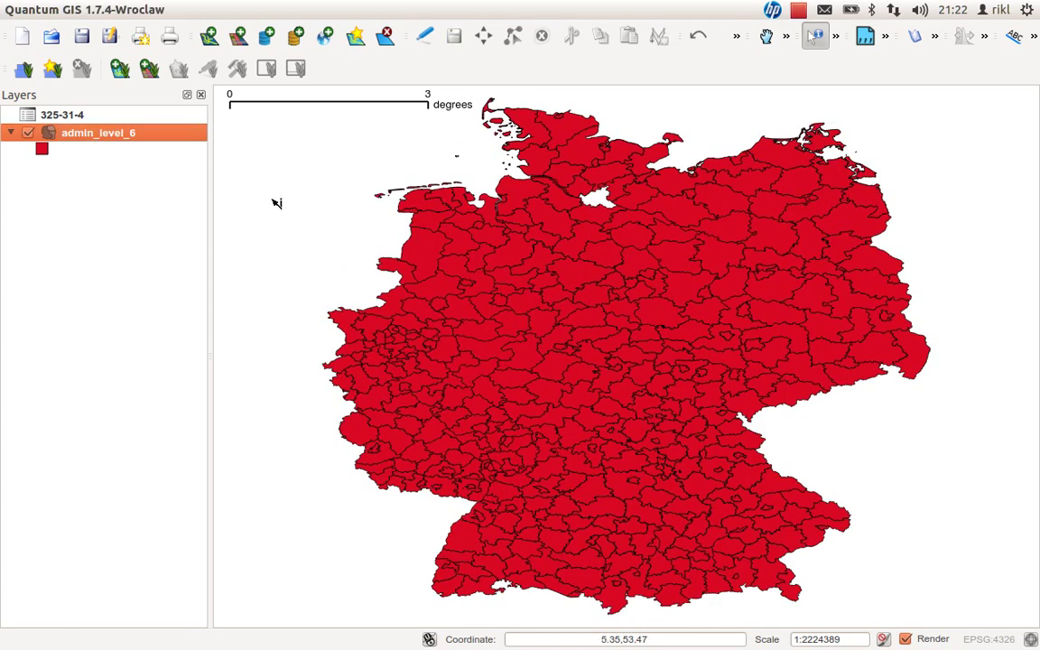
Open the admin_level_6 layer properties and change its style from Single Symbol to Graduated
{"action": "right_click", "coordinate": [87, 133]}
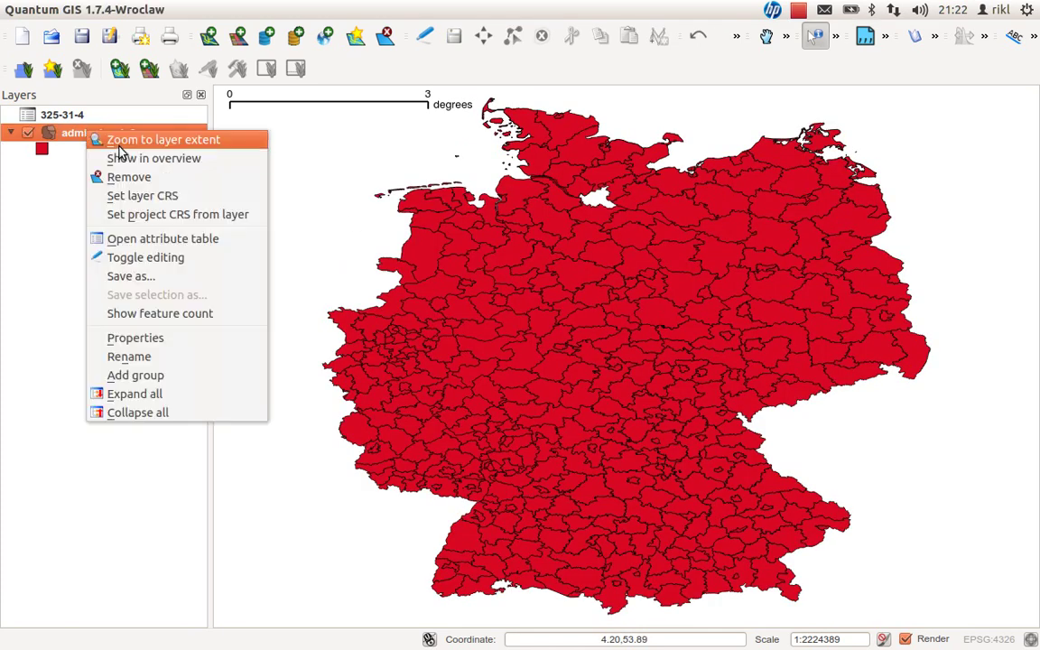
{"action": "left_click", "coordinate": [155, 338]}
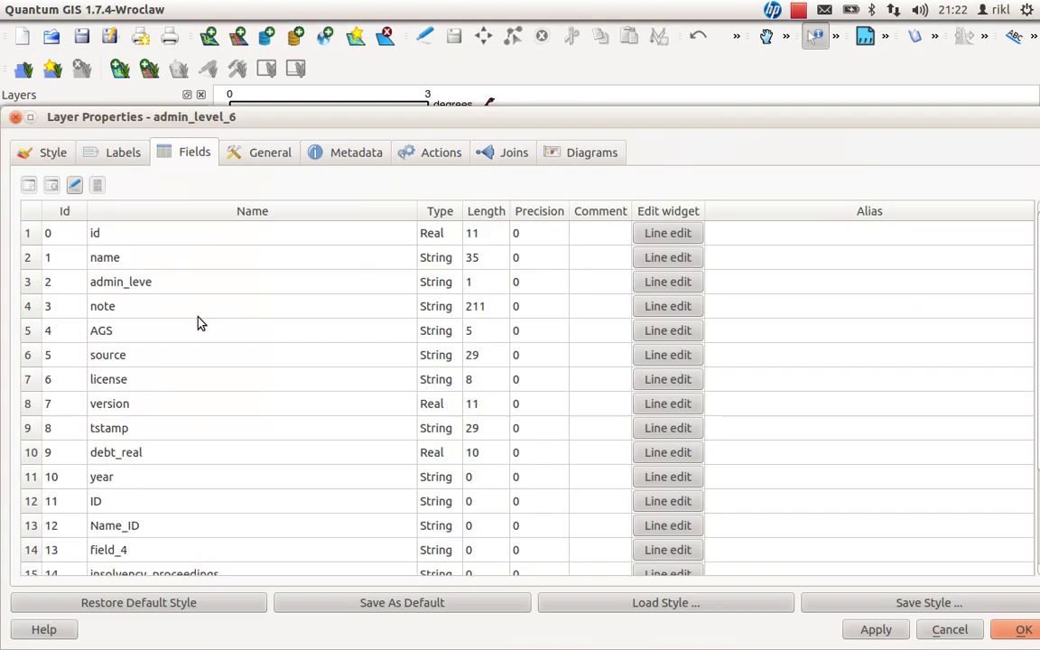
{"action": "left_click", "coordinate": [33, 155]}
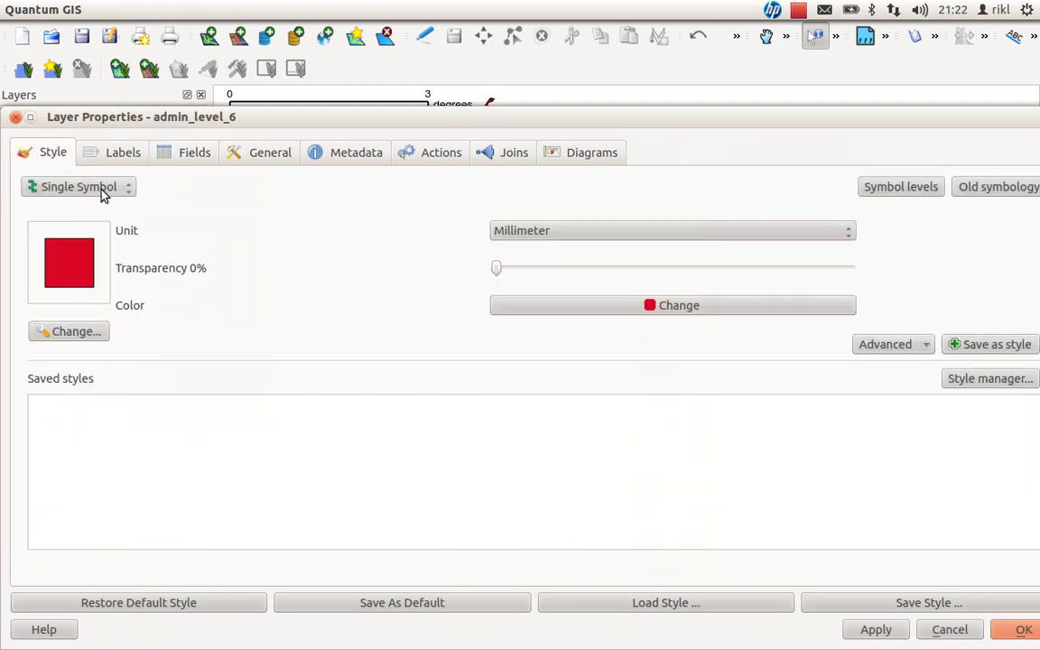
{"action": "left_click_drag", "start_coordinate": [146, 115], "coordinate": [760, 144]}
{"action": "left_click", "coordinate": [720, 229]}
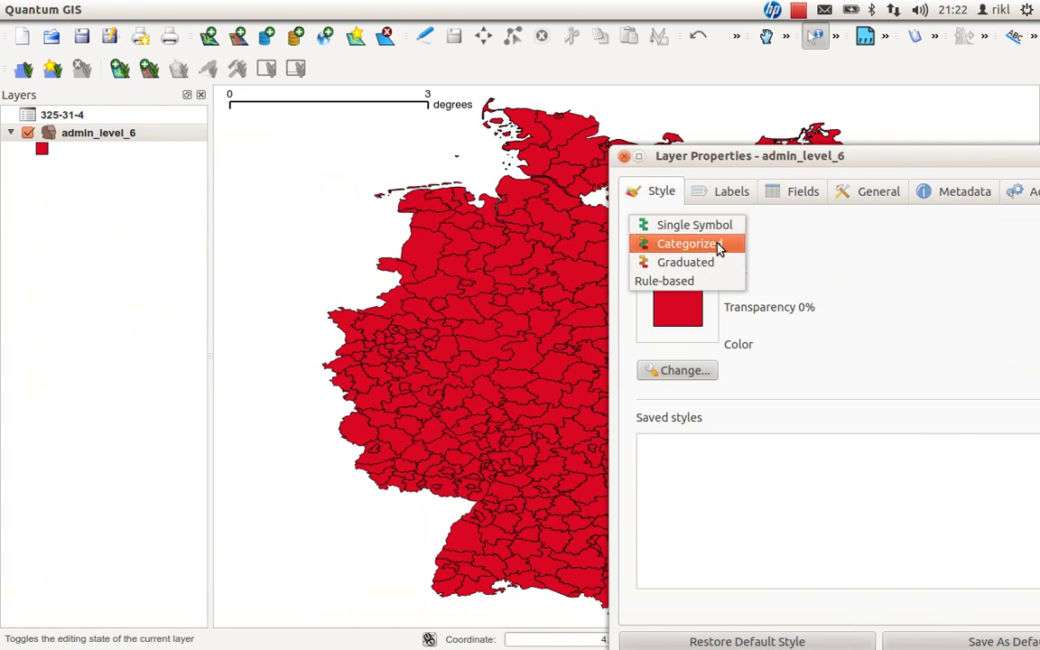
{"action": "left_click", "coordinate": [722, 266]}
{"action": "left_click_drag", "start_coordinate": [736, 164], "coordinate": [223, 132]}
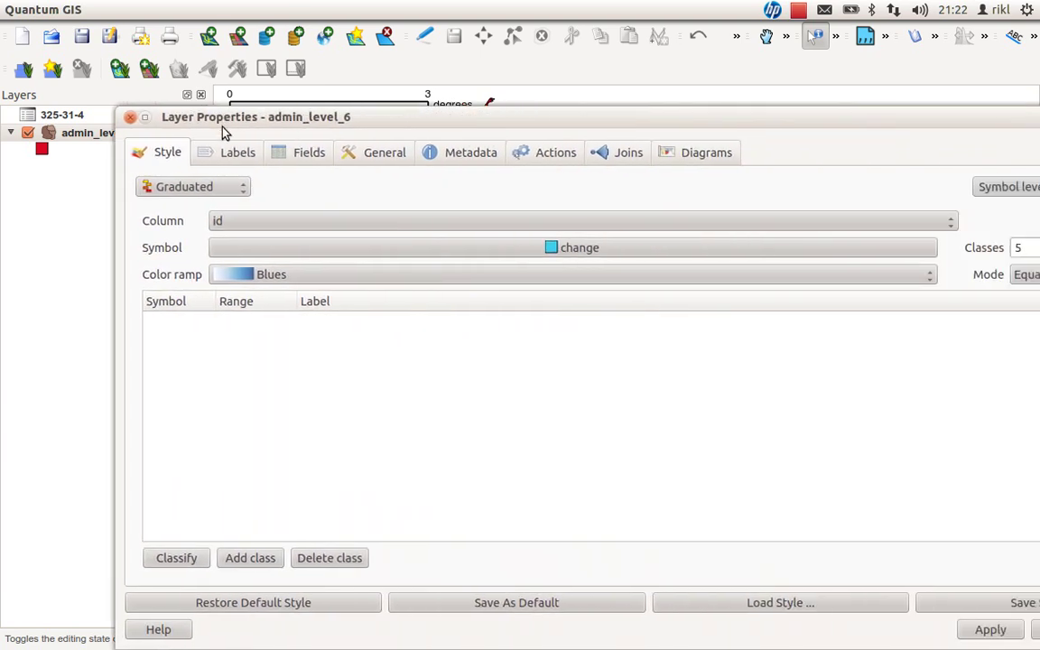
Classify the graduated style by the debt_real column using the RdYlGn color ramp
{"action": "left_click", "coordinate": [449, 227]}
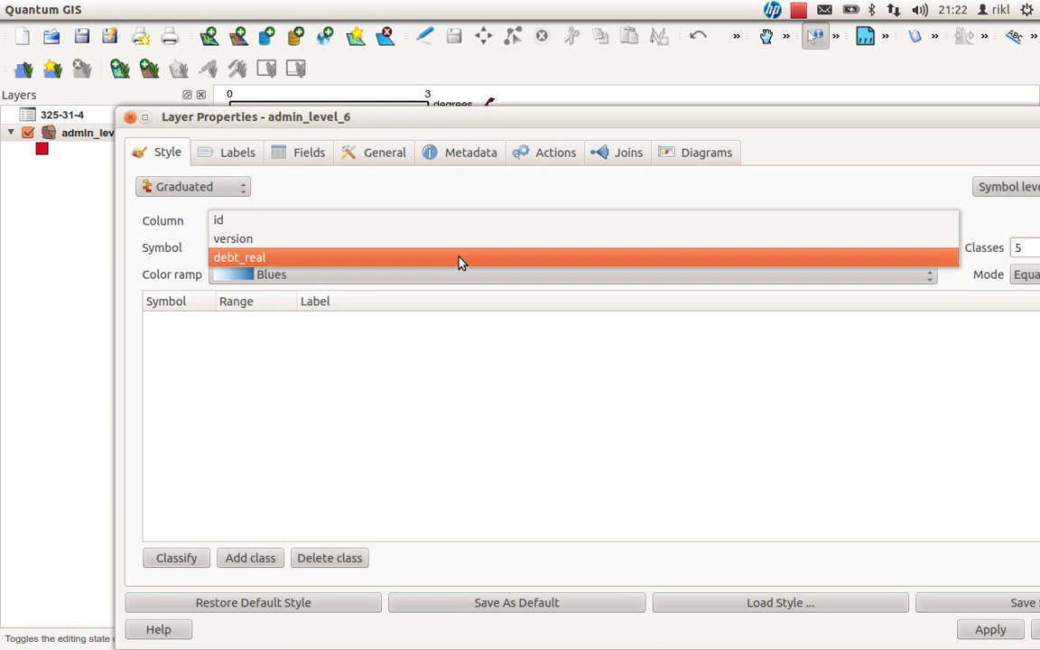
{"action": "left_click", "coordinate": [481, 260]}
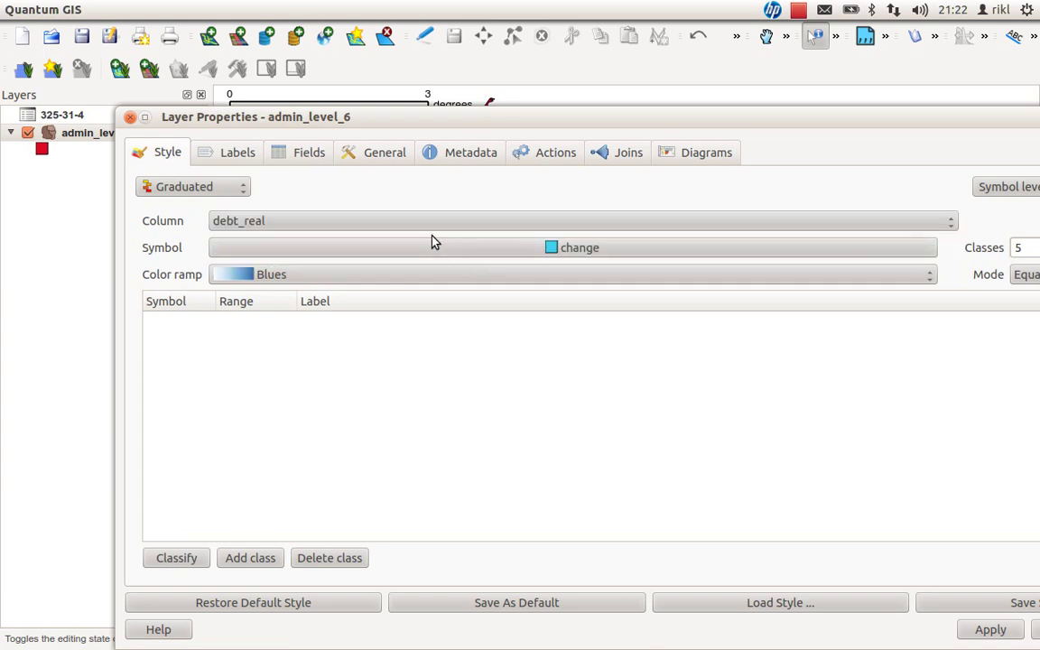
{"action": "left_click", "coordinate": [541, 275]}
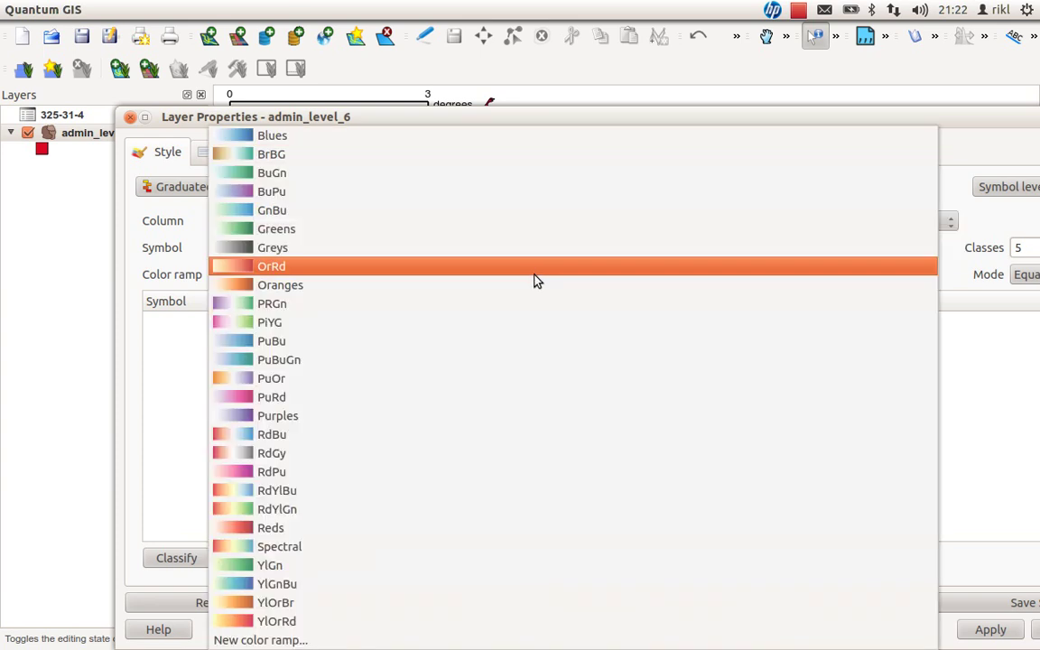
{"action": "left_click", "coordinate": [342, 511]}
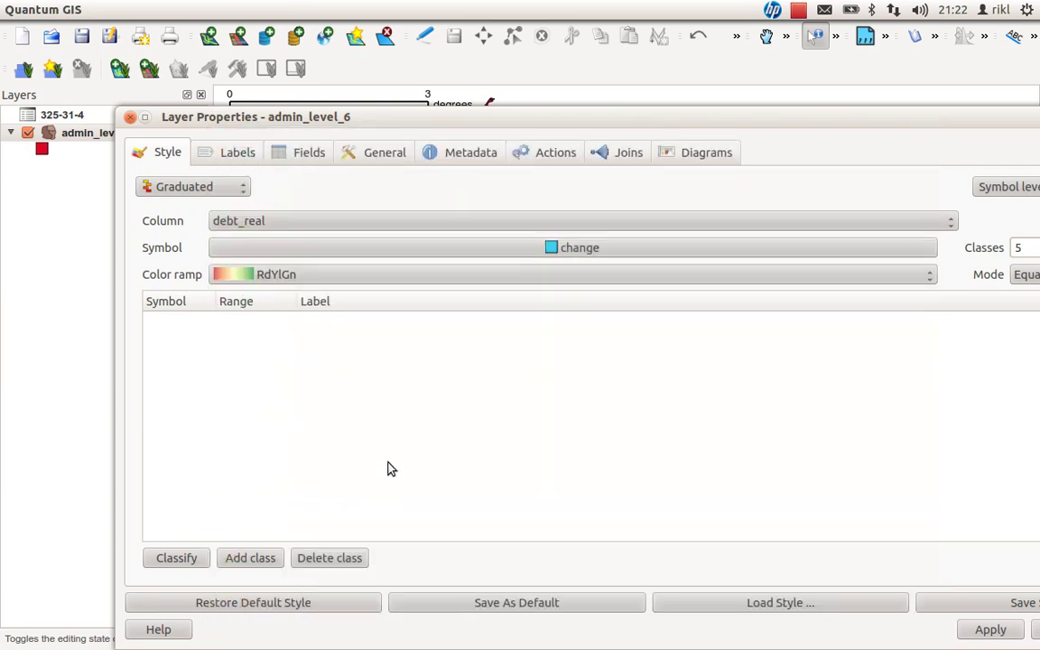
{"action": "left_click", "coordinate": [177, 557]}
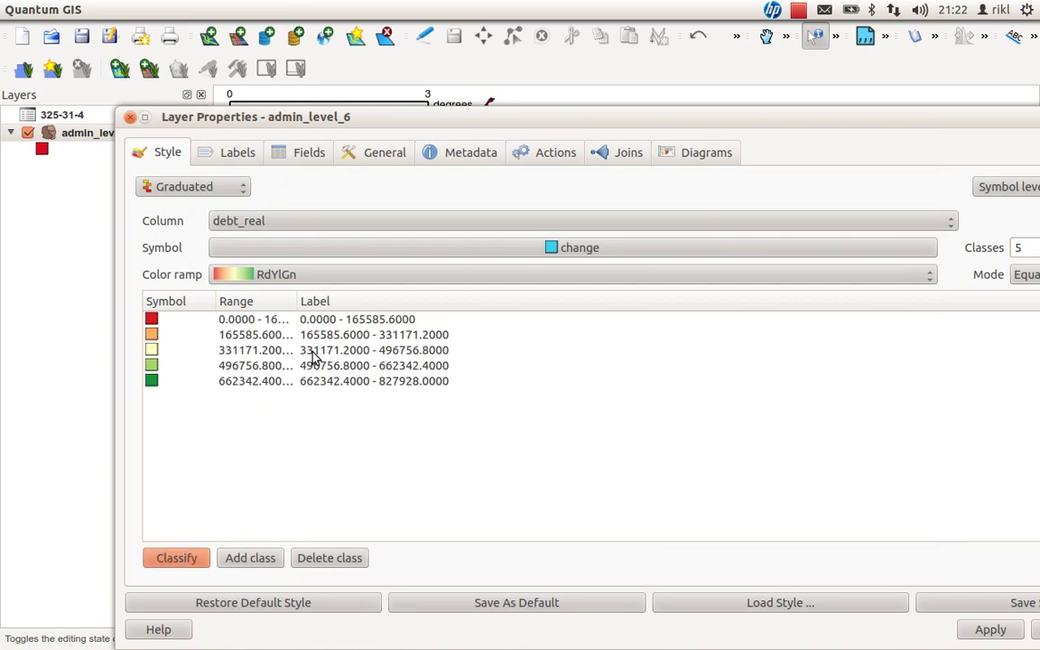
Raise the number of classes to 10 and reclassify the debt_real ranges
{"action": "left_click_drag", "start_coordinate": [728, 122], "coordinate": [612, 121]}
{"action": "double_click", "coordinate": [937, 242]}
{"action": "double_click", "coordinate": [937, 243]}
{"action": "left_click", "coordinate": [607, 251]}
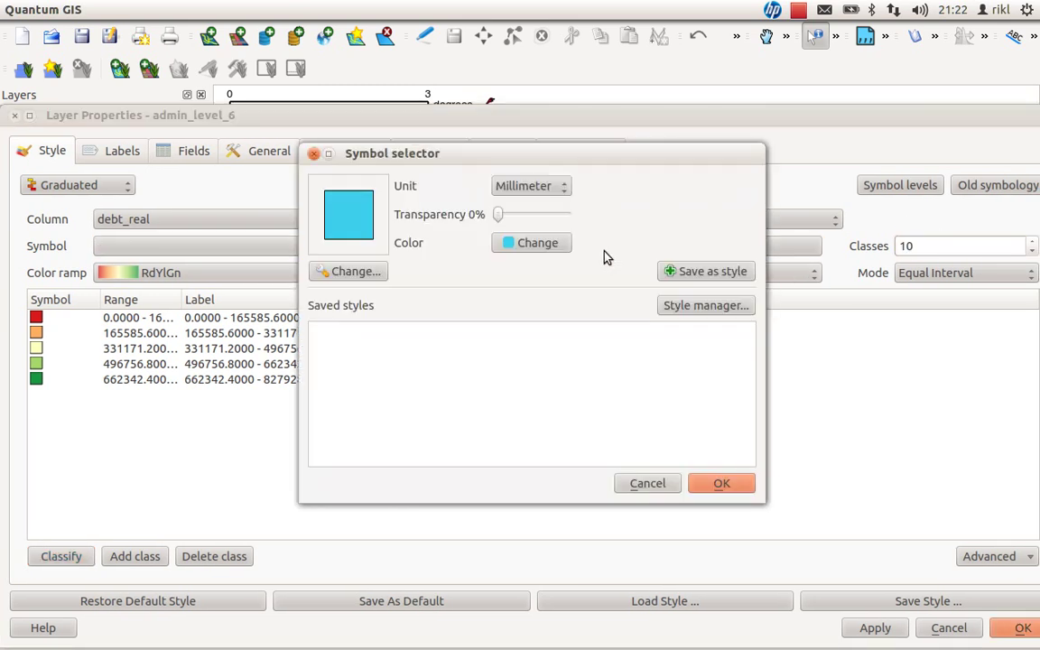
{"action": "left_click", "coordinate": [668, 488]}
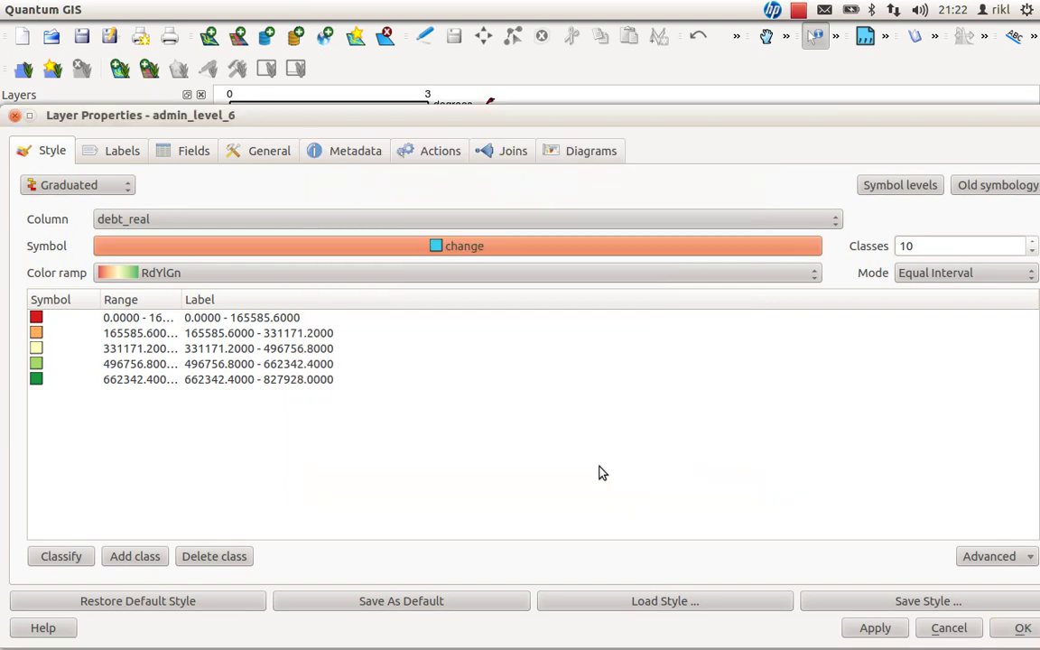
{"action": "left_click", "coordinate": [407, 275]}
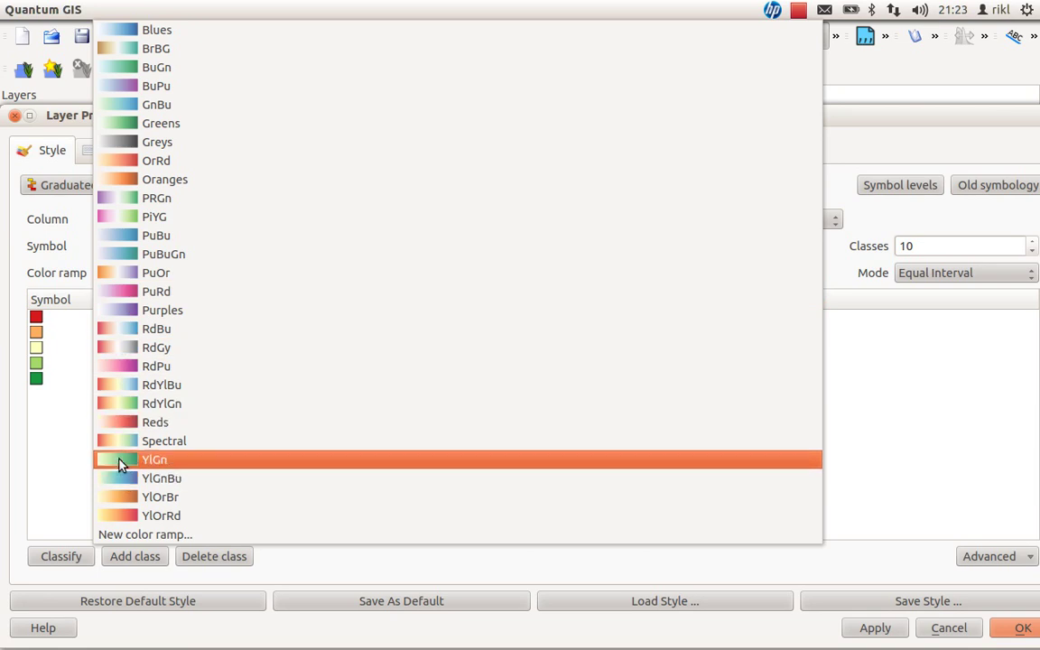
{"action": "left_click", "coordinate": [33, 366]}
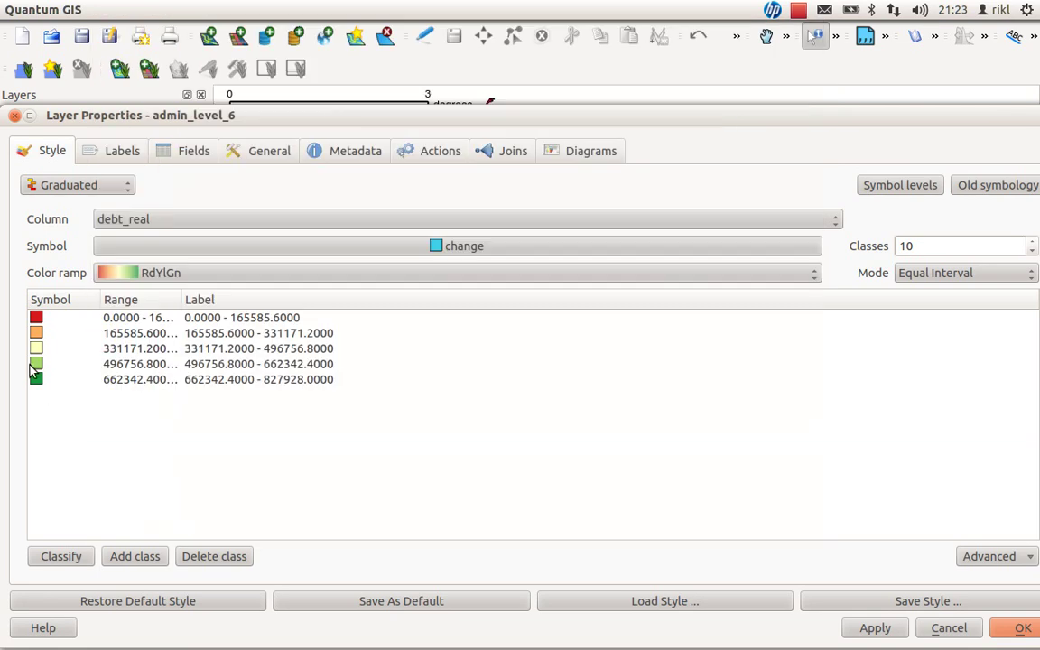
{"action": "left_click", "coordinate": [33, 365]}
{"action": "left_click", "coordinate": [77, 556]}
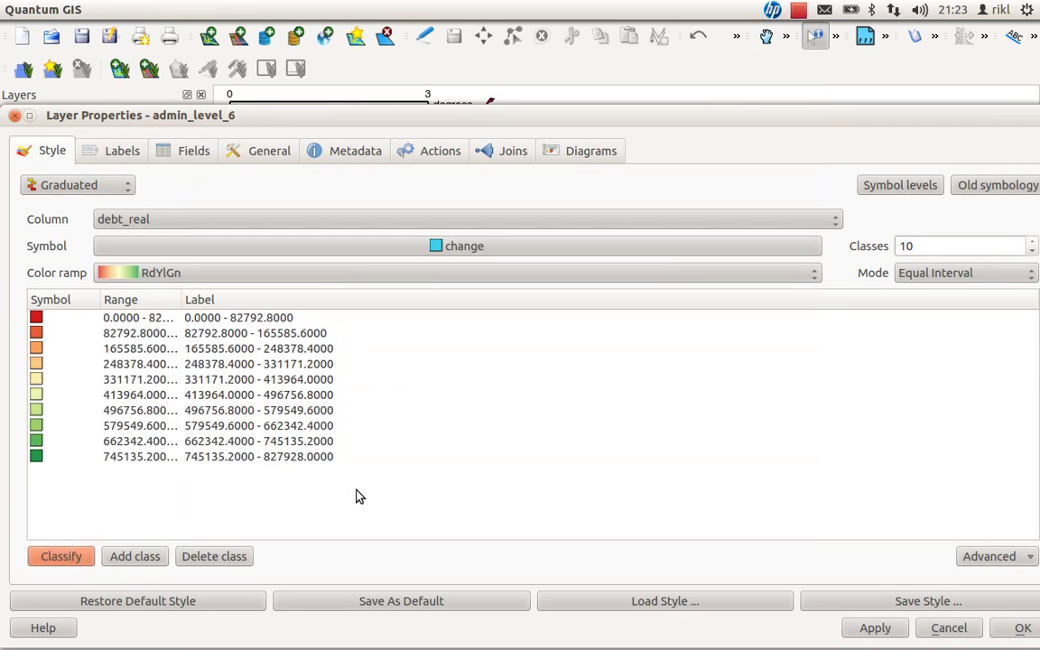
{"action": "left_click", "coordinate": [1035, 558]}
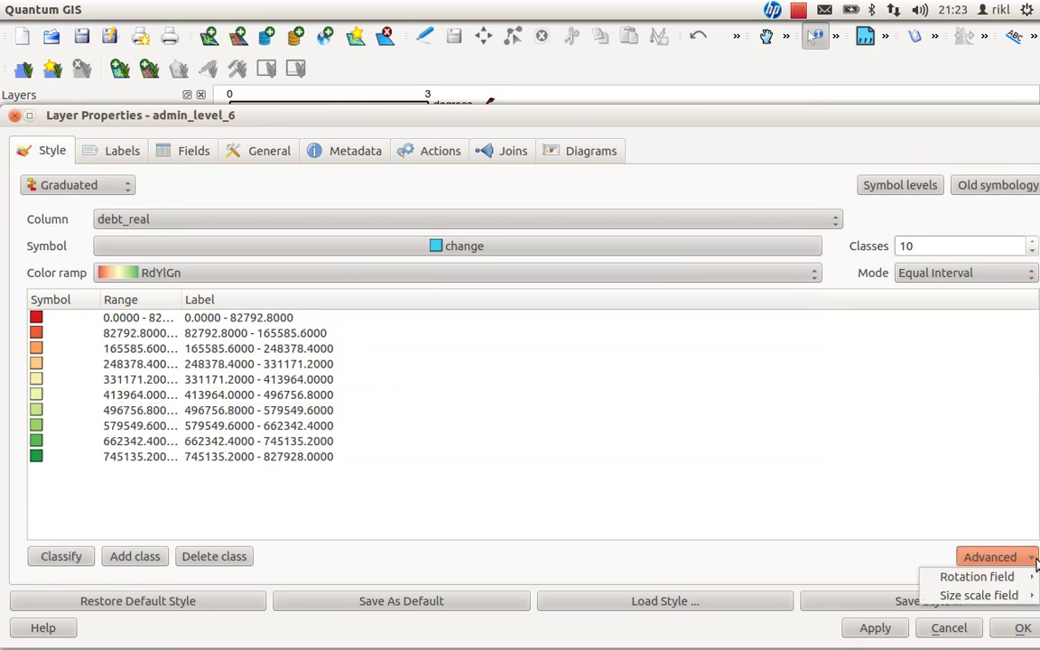
{"action": "mouse_move", "coordinate": [1004, 582]}
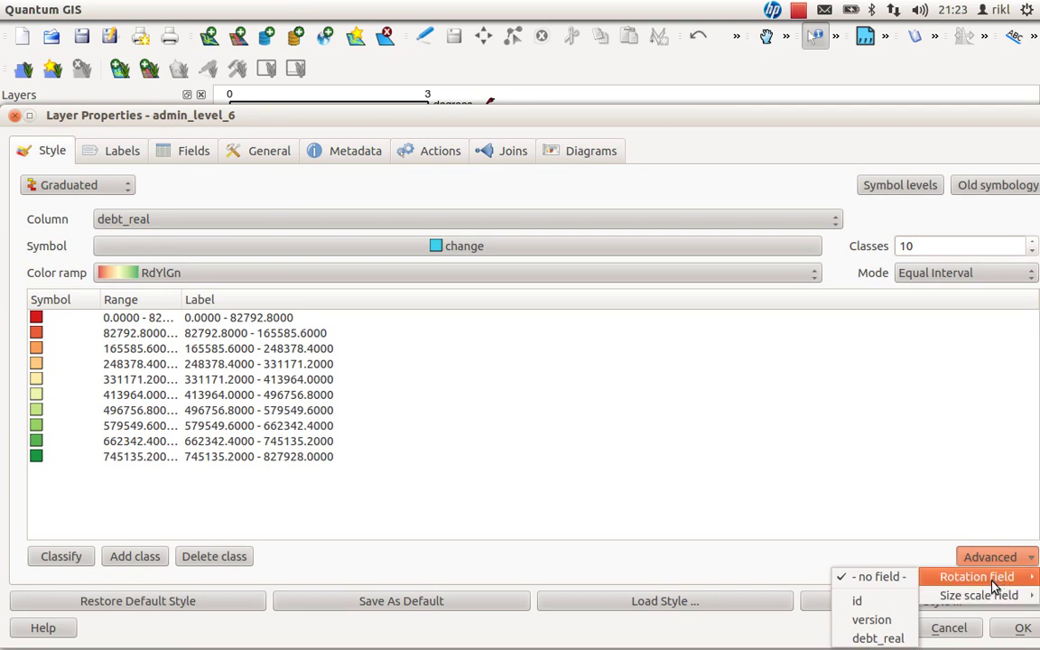
{"action": "left_click", "coordinate": [481, 557]}
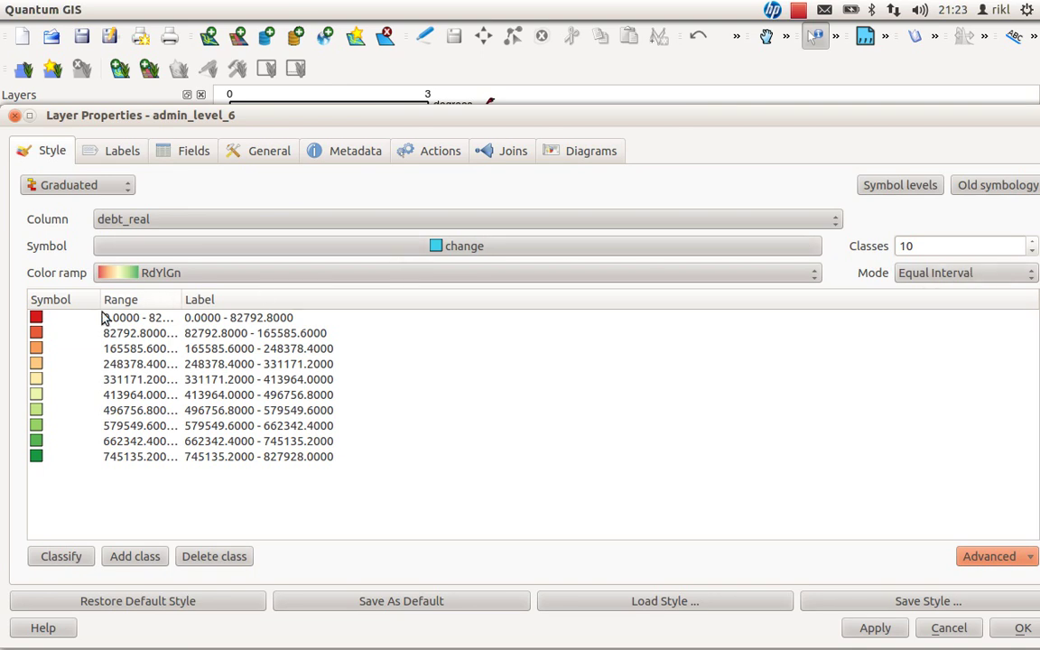
{"action": "left_click", "coordinate": [38, 378]}
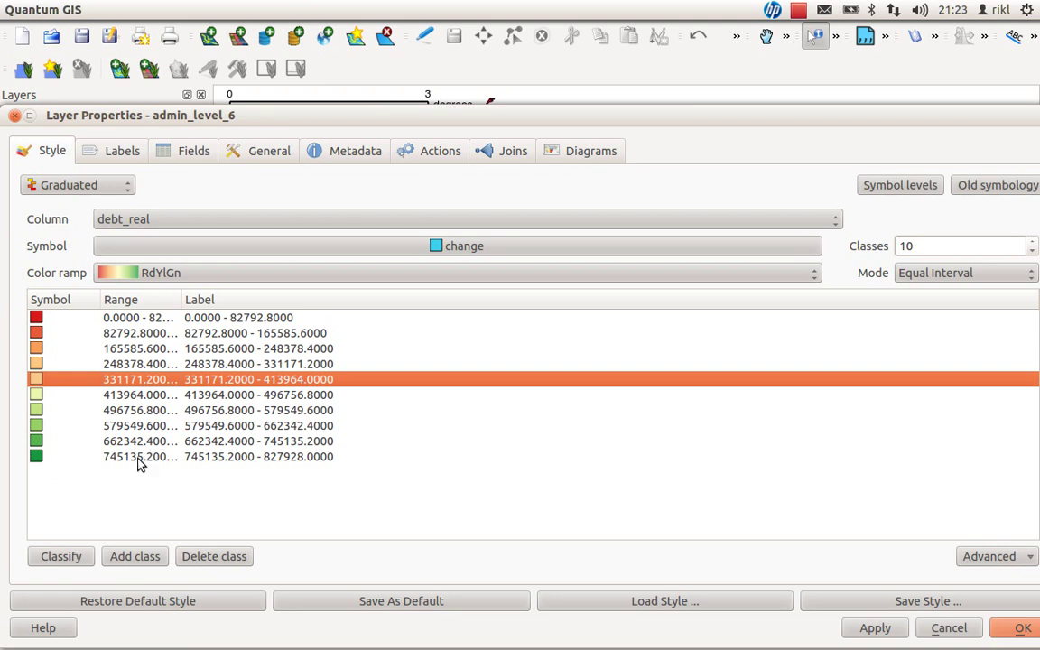
Change the color ramp to Reds and reclassify the debt_real ranges
{"action": "left_click", "coordinate": [634, 280]}
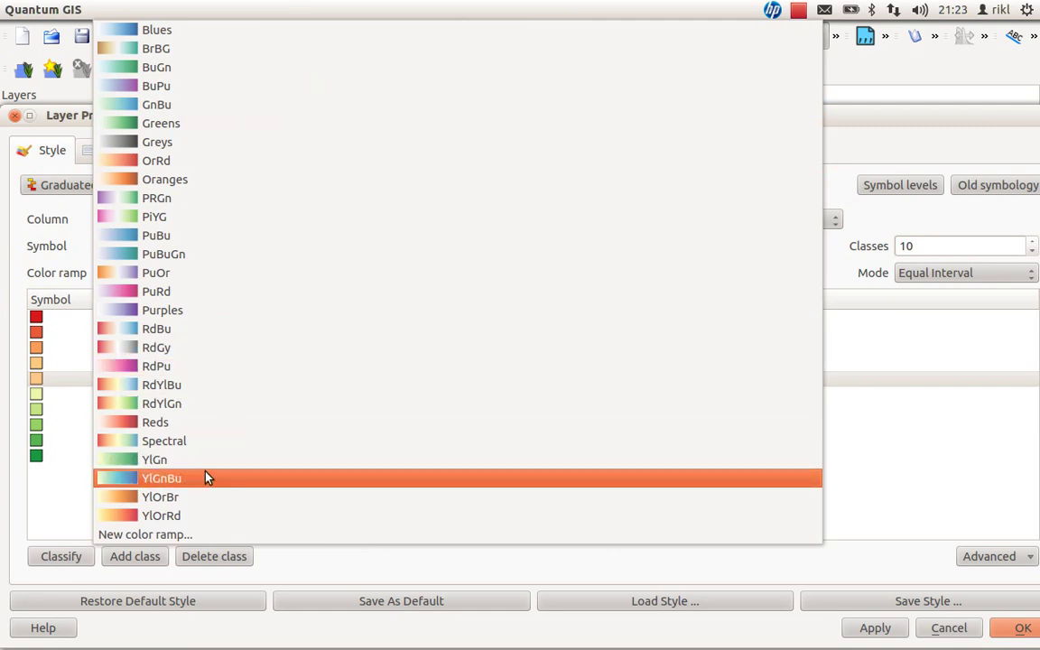
{"action": "left_click", "coordinate": [193, 428]}
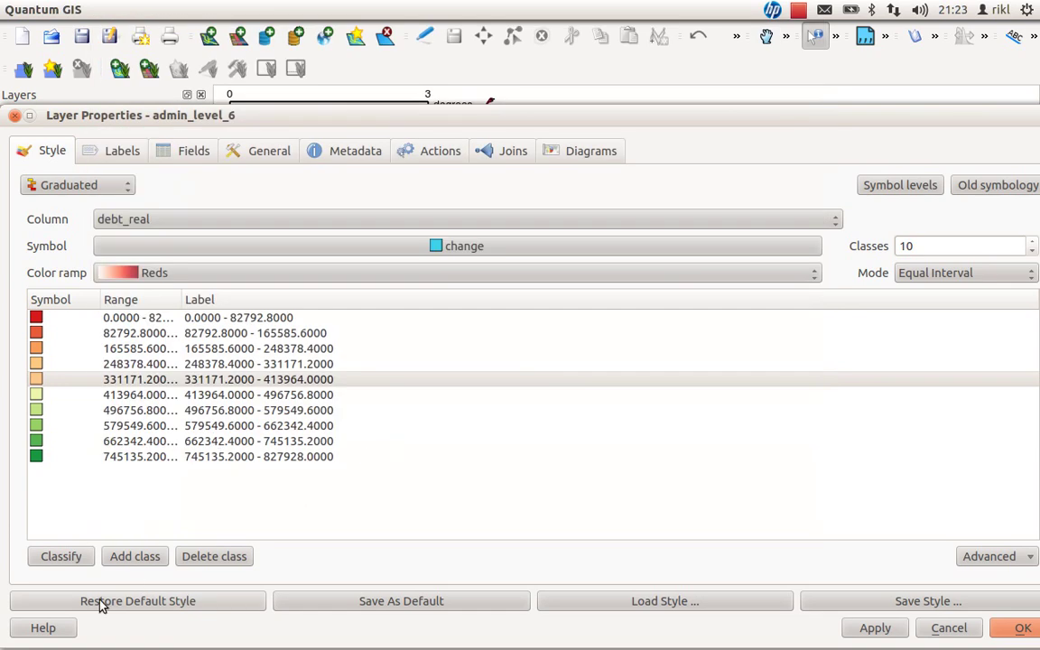
{"action": "left_click", "coordinate": [47, 556]}
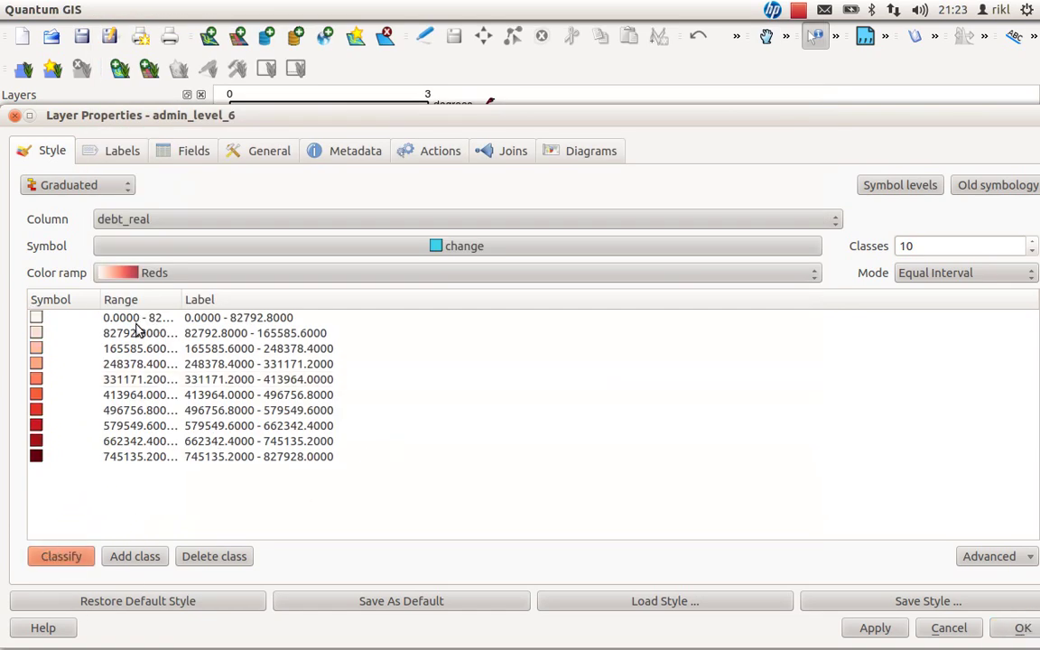
Apply the graduated debt_real style in Reds to the admin_level_6 layer and close its properties
{"action": "left_click_drag", "start_coordinate": [99, 299], "coordinate": [183, 299]}
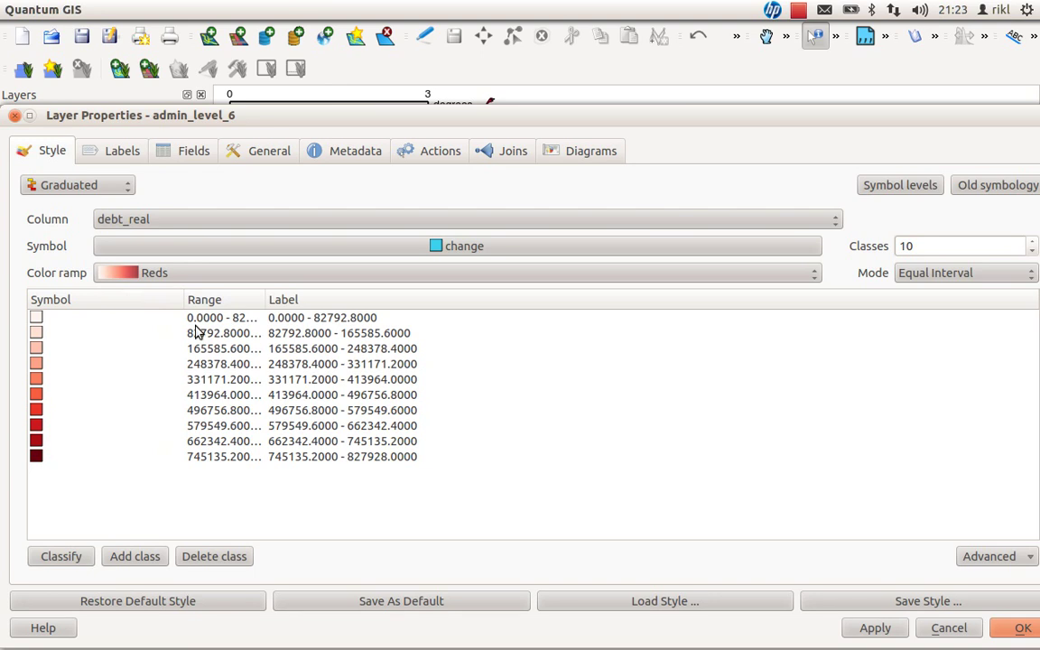
{"action": "left_click", "coordinate": [36, 459]}
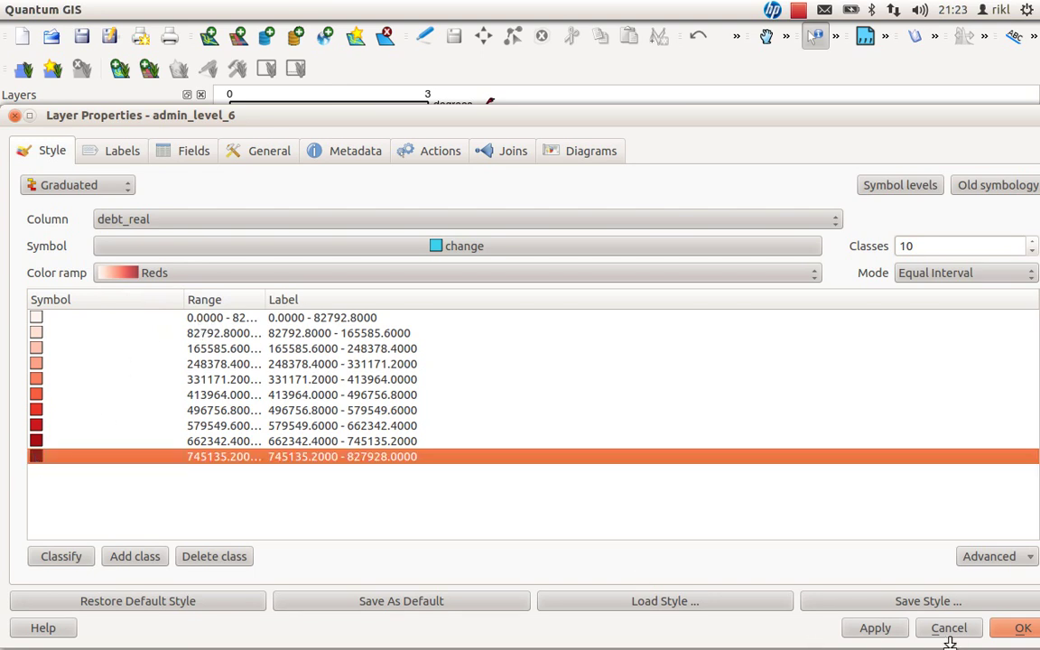
{"action": "left_click", "coordinate": [877, 628]}
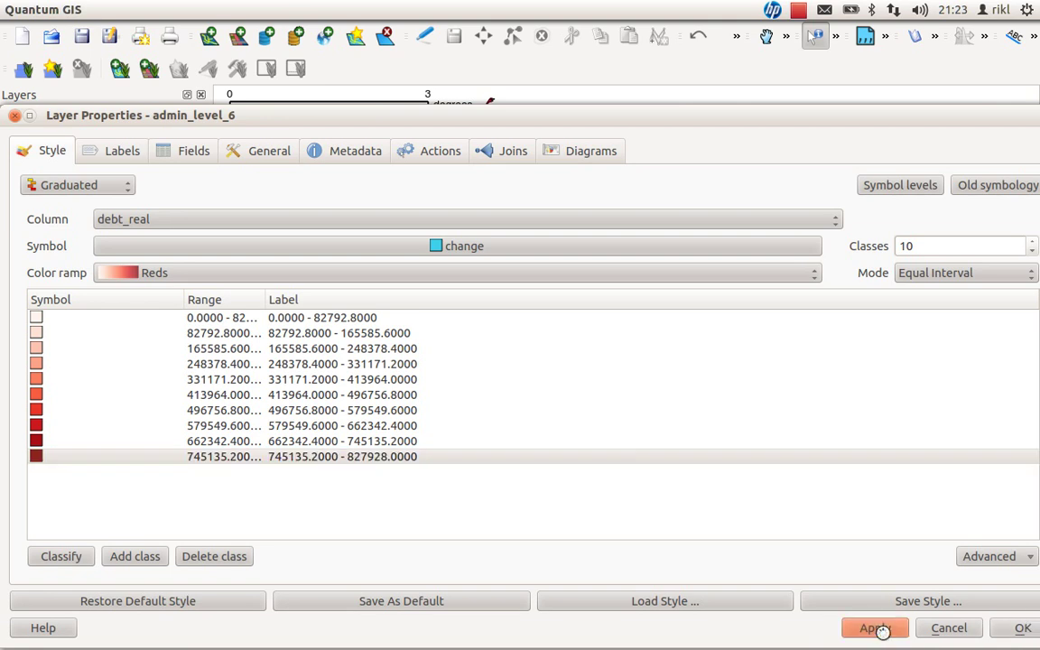
{"action": "left_click", "coordinate": [1025, 629]}
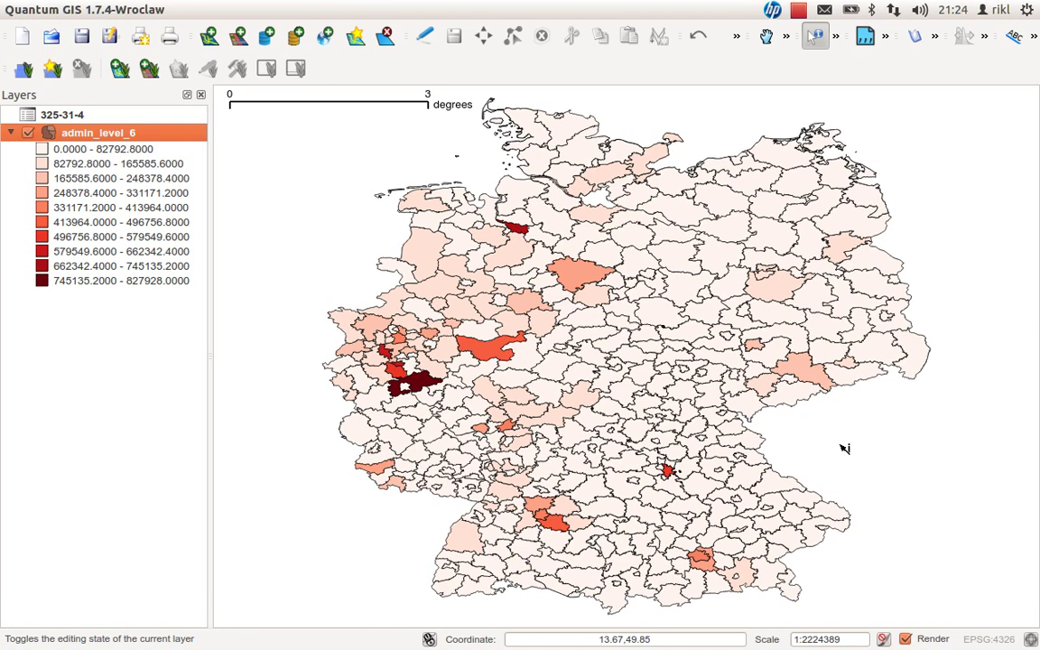
{"action": "right_click", "coordinate": [106, 133]}
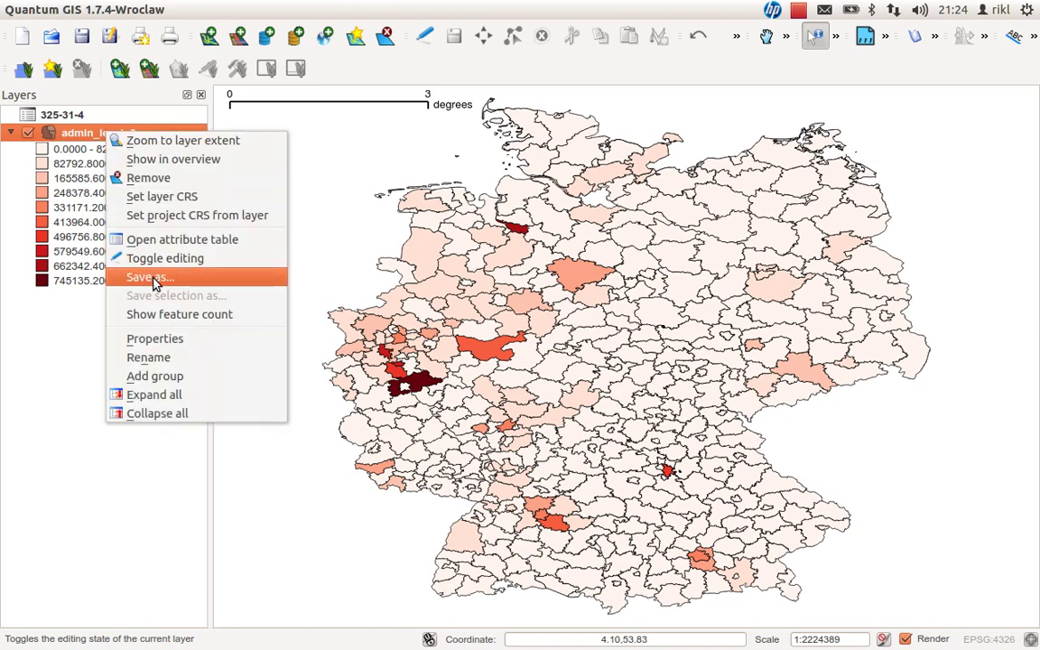
{"action": "left_click", "coordinate": [153, 258]}
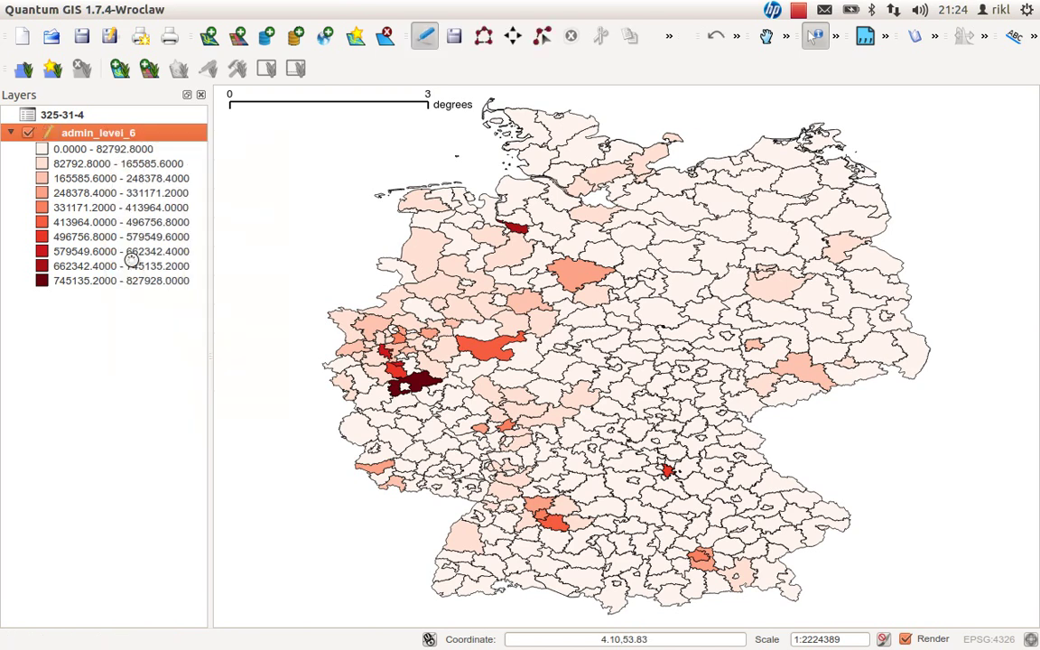
{"action": "right_click", "coordinate": [109, 134]}
{"action": "left_click", "coordinate": [136, 252]}
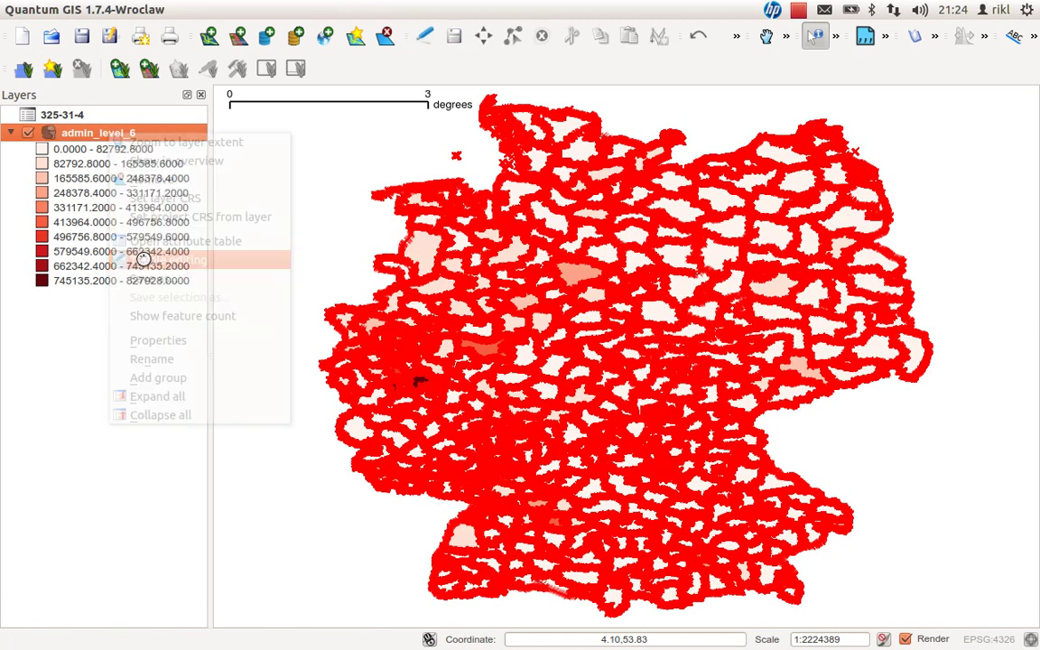
Export the admin_level_6 layer as an ESRI Shapefile named counties_euro_insolv in the maps_destatis folder
{"action": "right_click", "coordinate": [95, 133]}
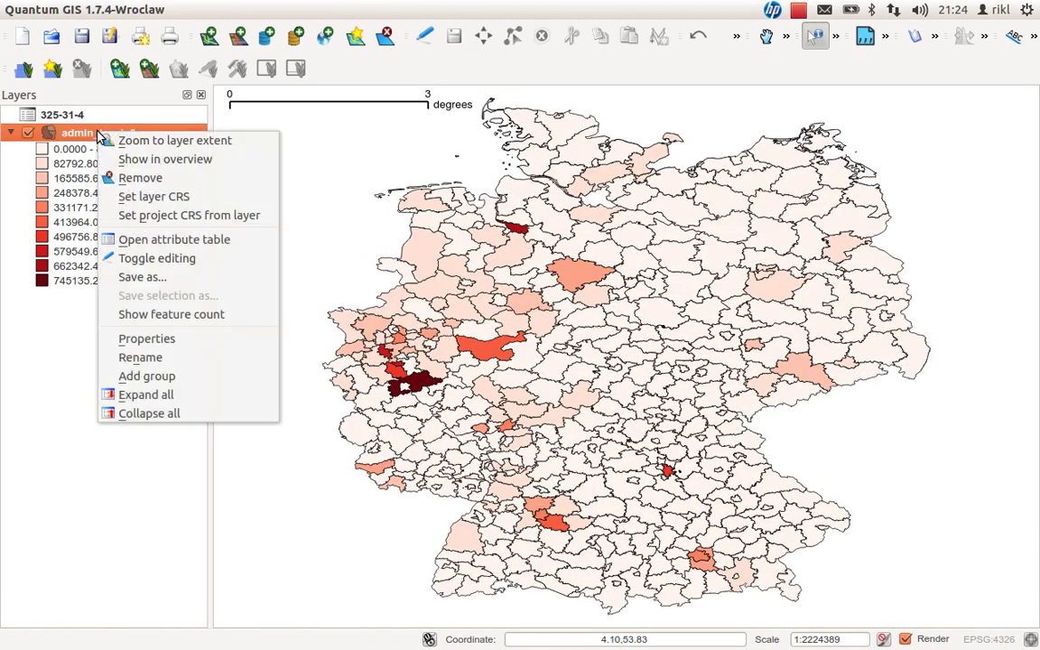
{"action": "left_click", "coordinate": [135, 254]}
{"action": "left_click", "coordinate": [630, 134]}
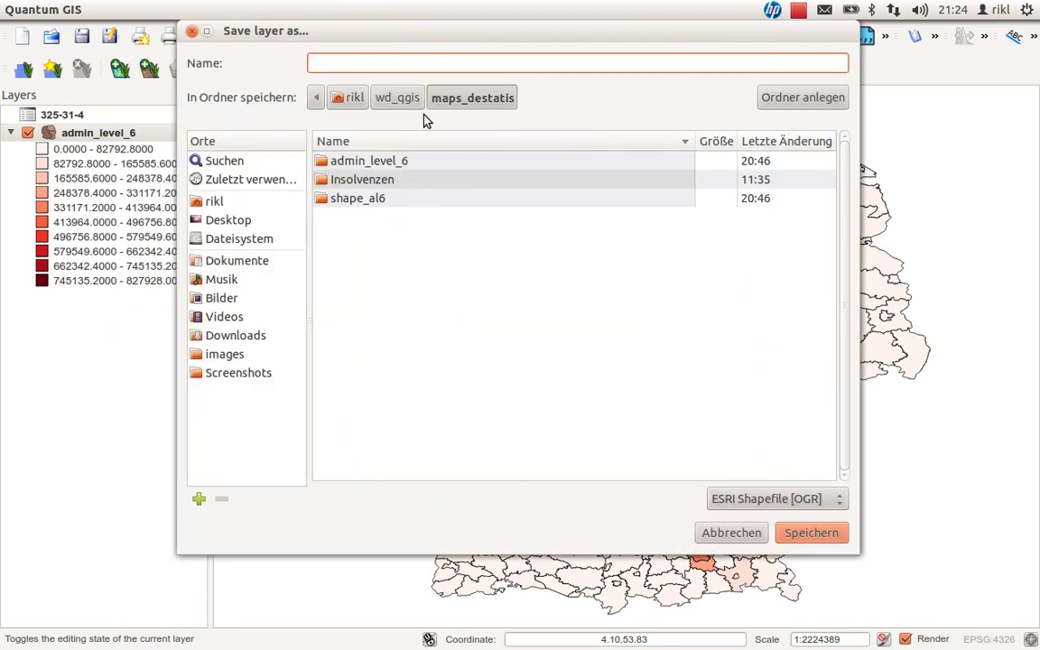
{"action": "type", "text": "counties_"}
{"action": "type", "text": "eur"}
{"action": "type", "text": "_ins"}
{"action": "type", "text": "olv."}
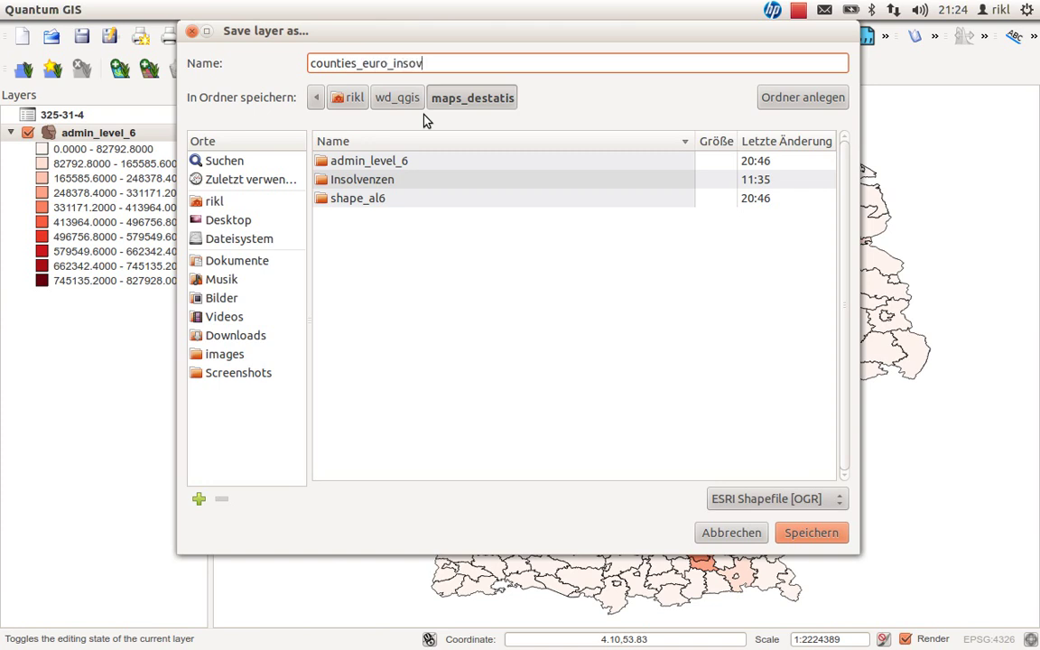
{"action": "key", "text": "BackSpace"}
{"action": "left_click", "coordinate": [799, 534]}
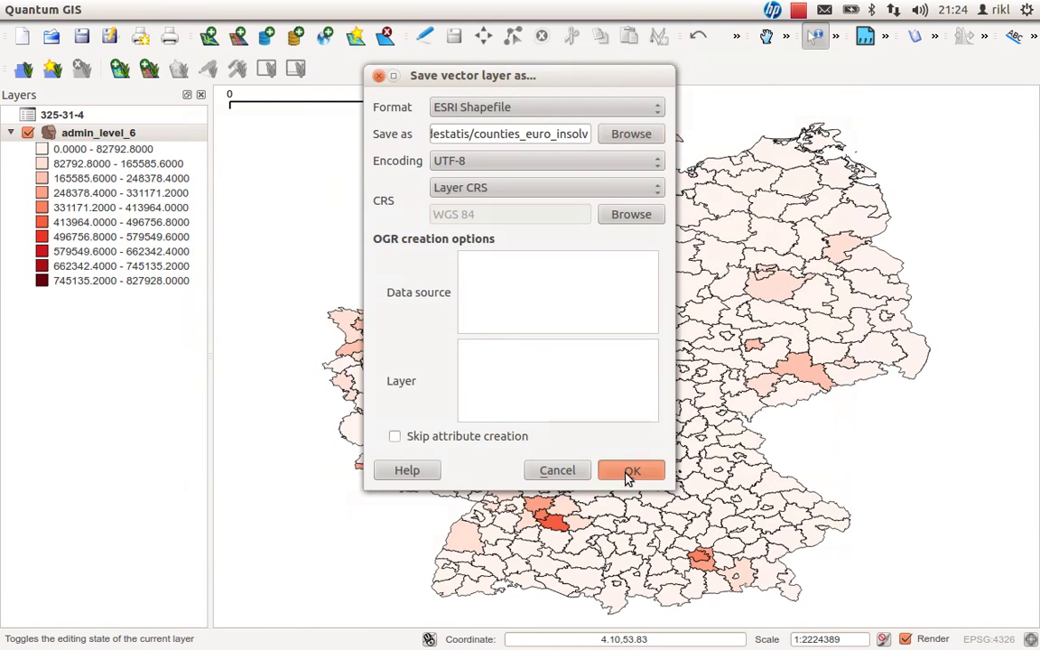
{"action": "left_click", "coordinate": [630, 471]}
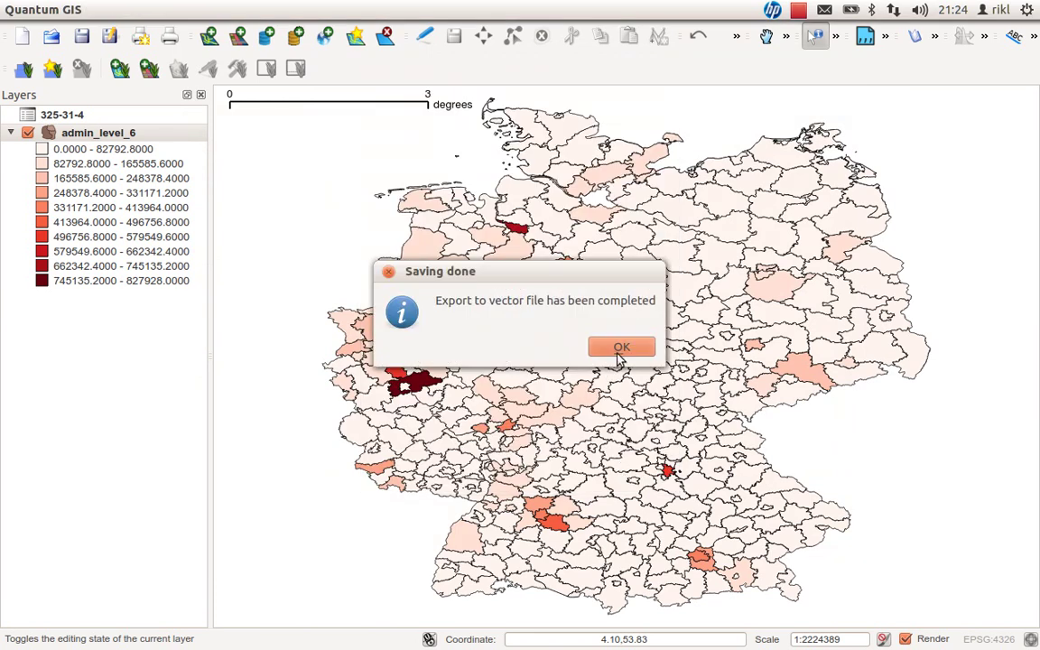
{"action": "left_click", "coordinate": [619, 349]}
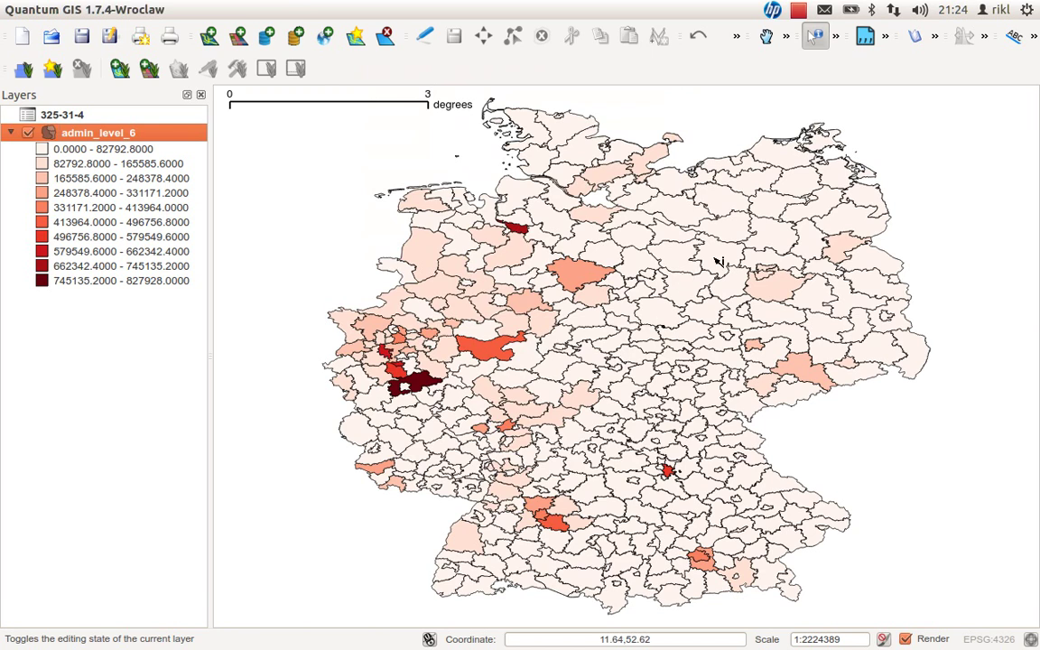